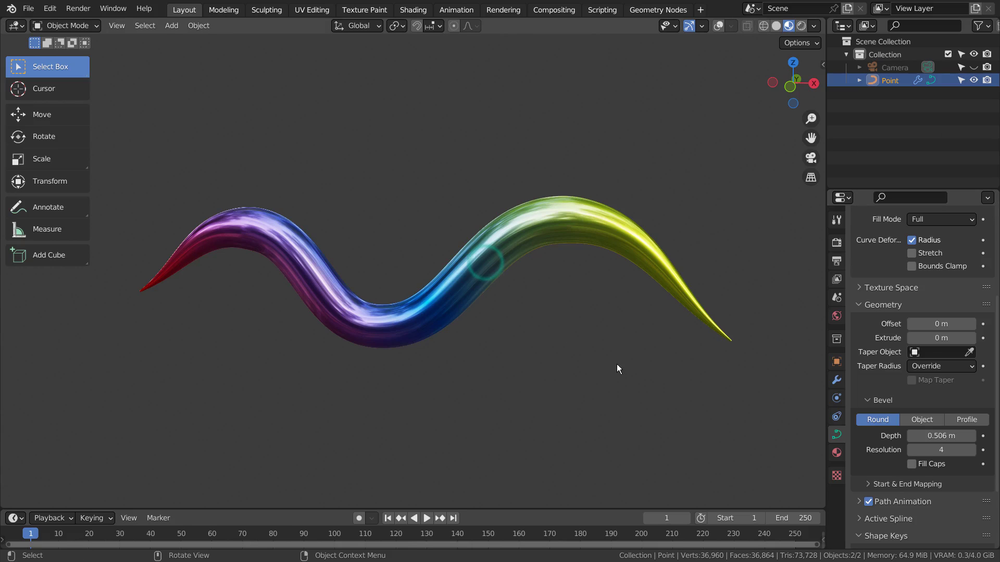
Turn viewport overlays on and hide the finished rainbow Point curve
click(721, 26)
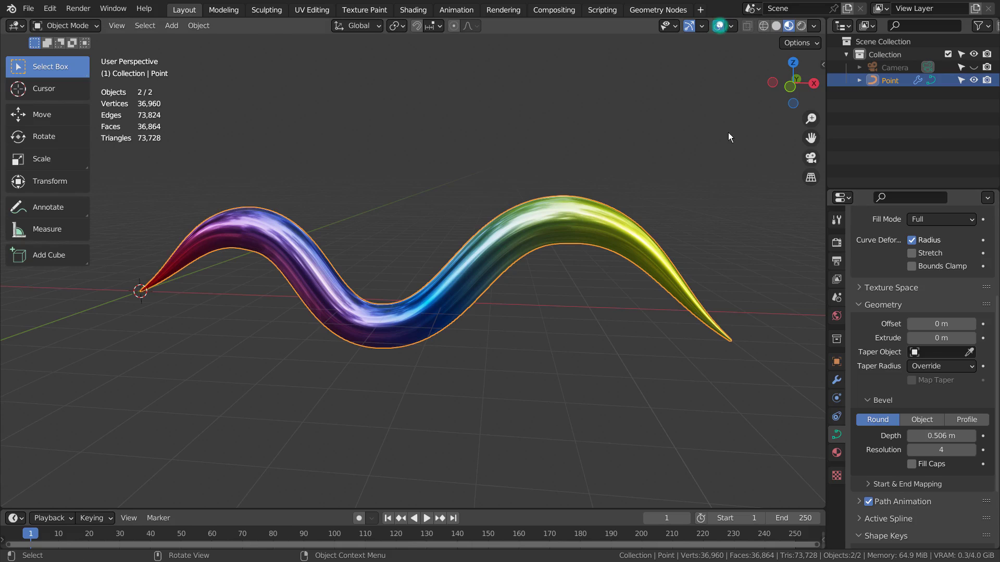
middle_drag(742, 247, 765, 235)
click(547, 219)
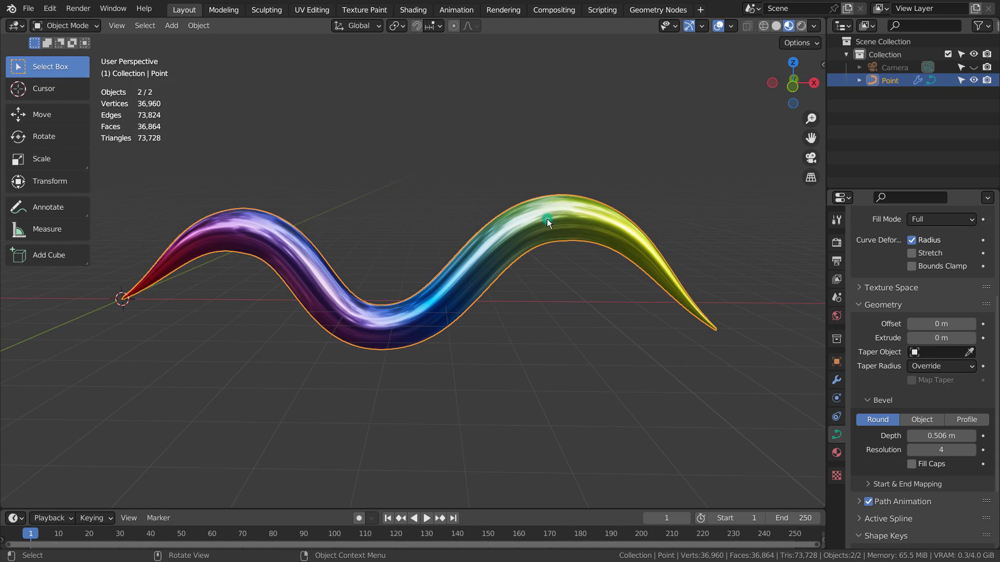
Bring up the Add menu's list of curve types
key(h)
key(shift+a)
mouse_move(437, 245)
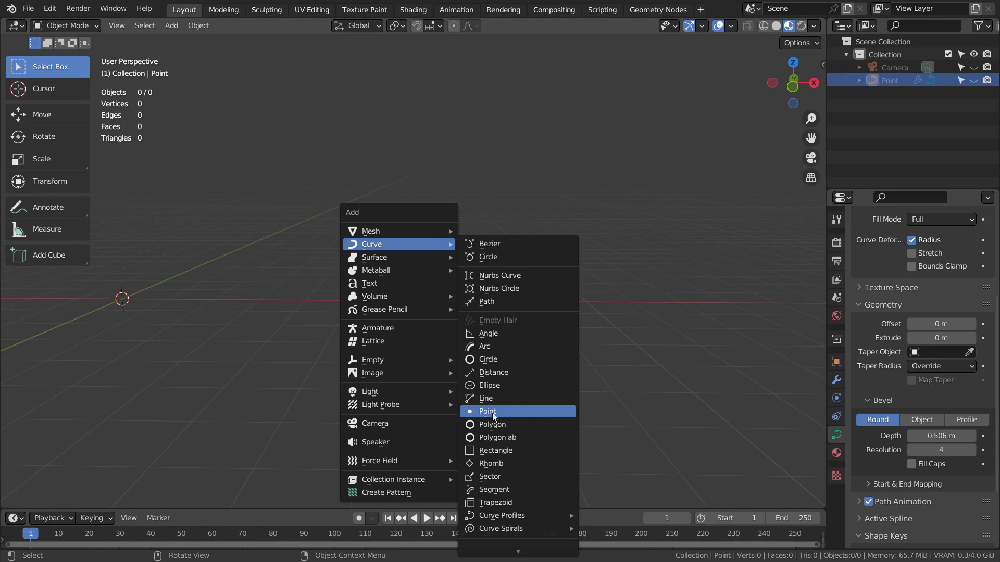
Add a Point curve, make it 3D, and view it from the front
click(538, 411)
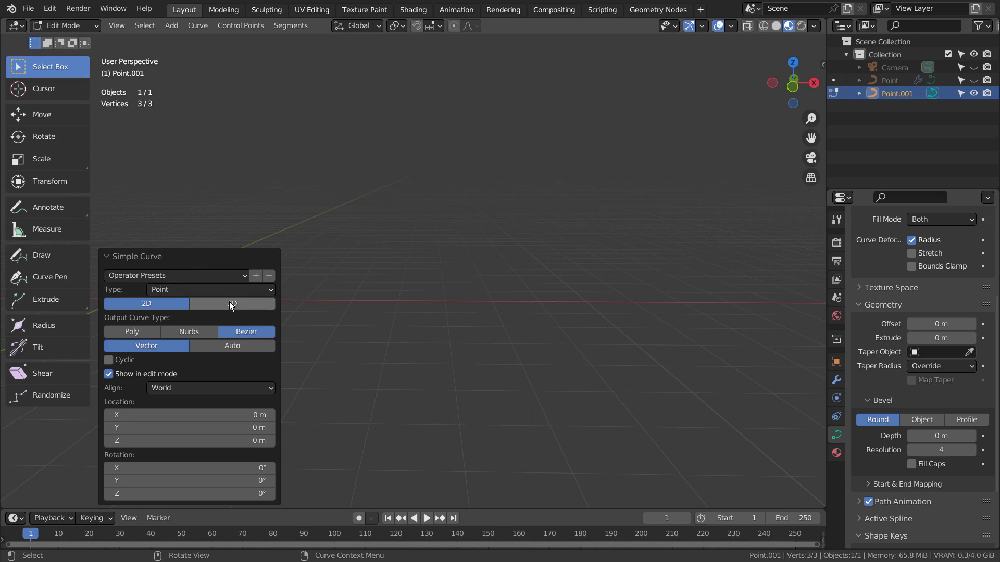
click(232, 304)
key(KP_1)
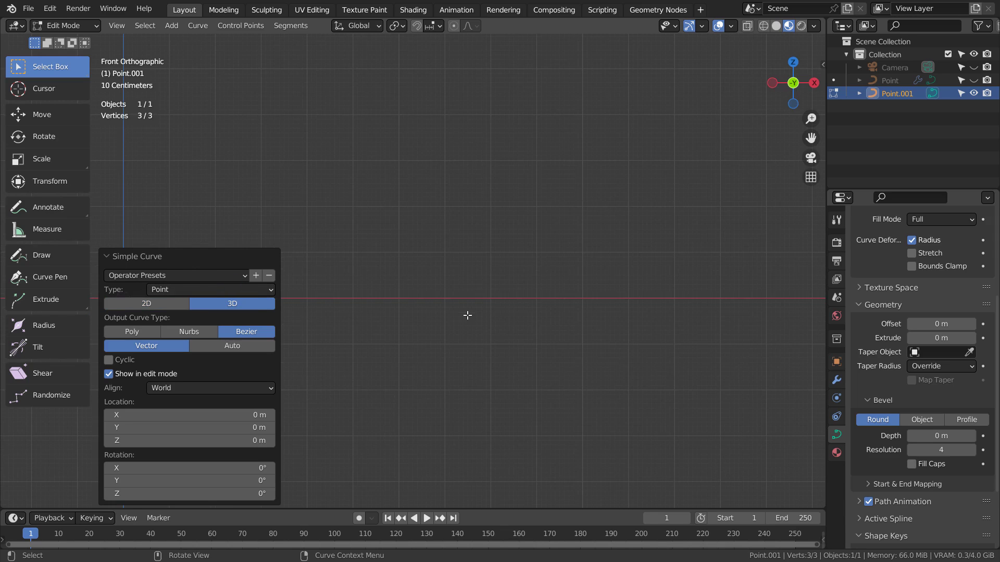
scroll(467, 315, down, 3)
shift+middle_drag(473, 310, 609, 304)
Extrude four points into a zigzag: first crest, trough, second crest, and end point
key(e)
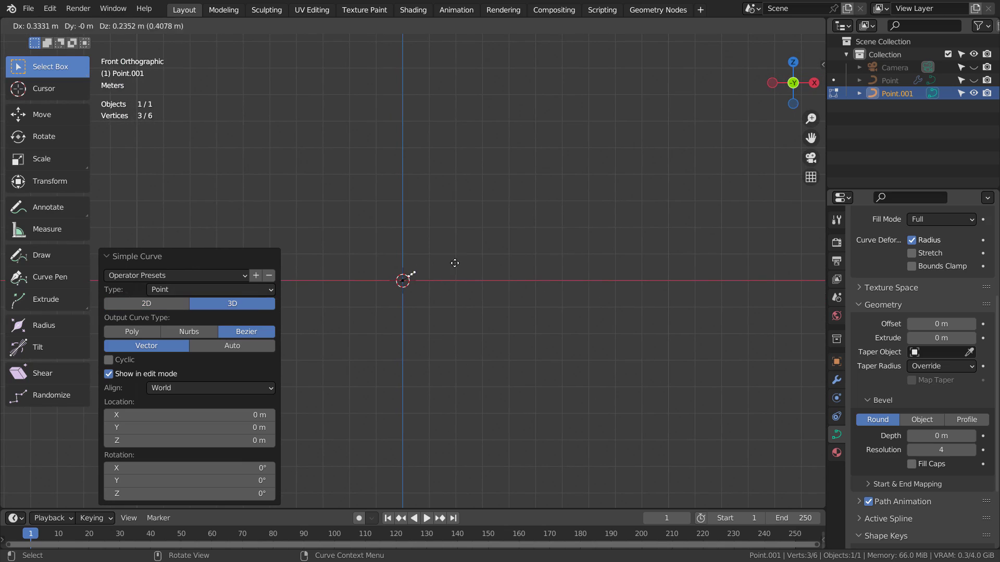
click(495, 241)
key(e)
click(597, 312)
key(e)
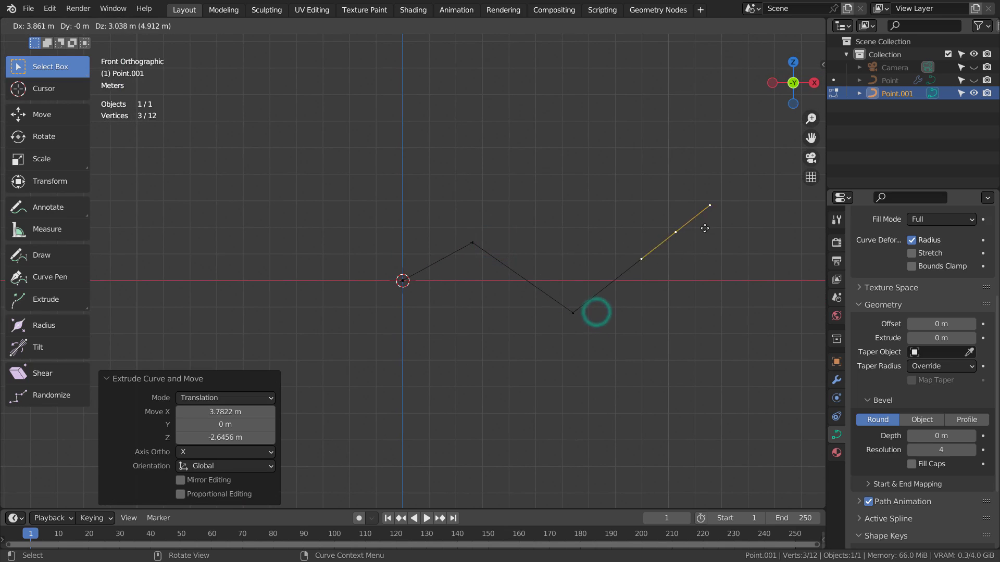
click(705, 228)
key(e)
click(776, 283)
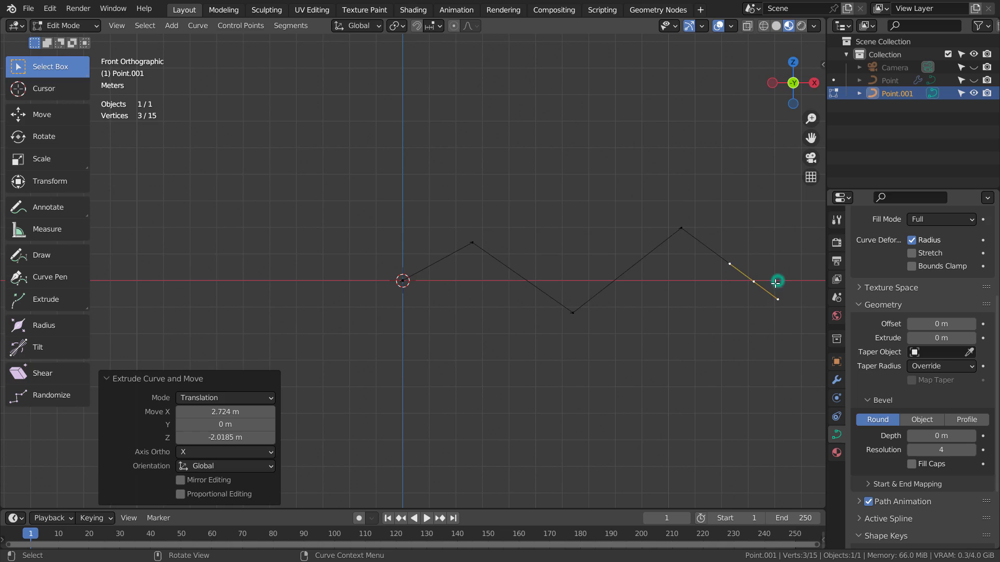
Set all handles to Automatic to smooth the wave, then return to Object Mode
key(a)
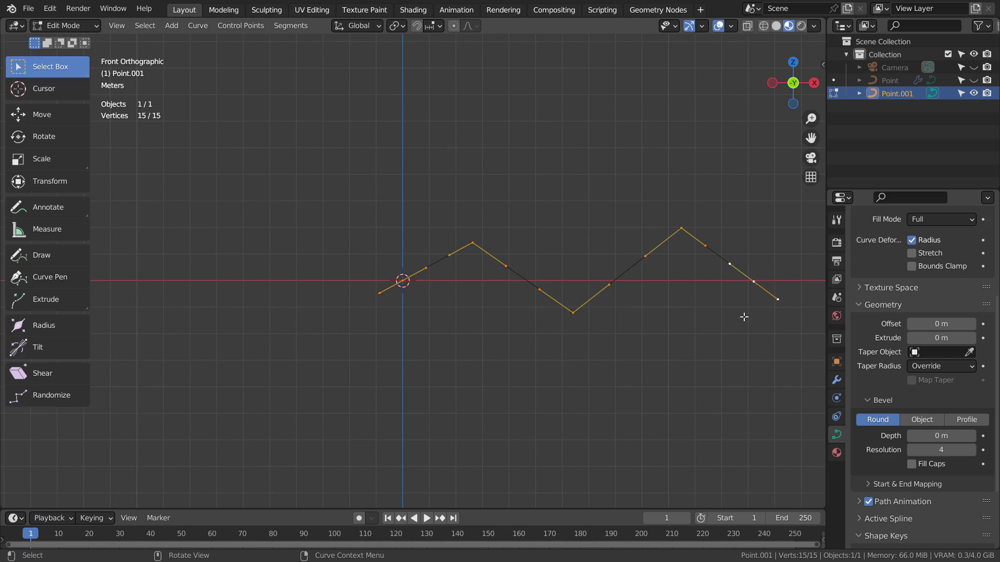
key(v)
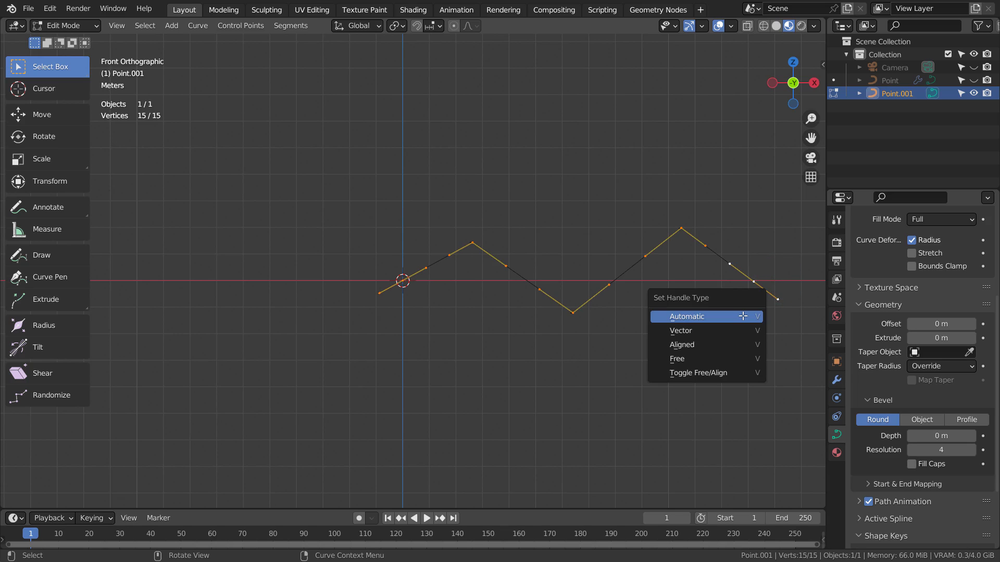
click(742, 316)
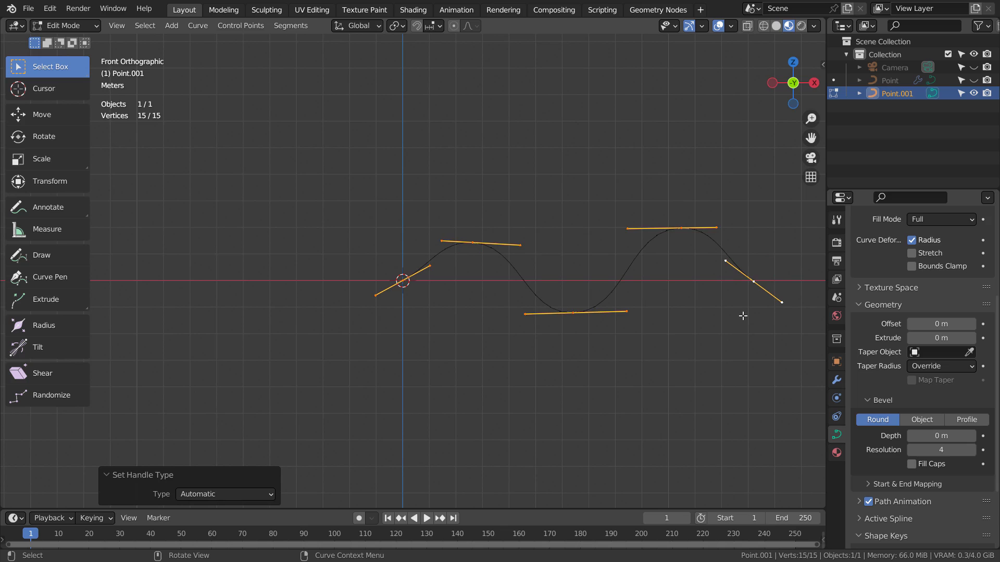
key(Tab)
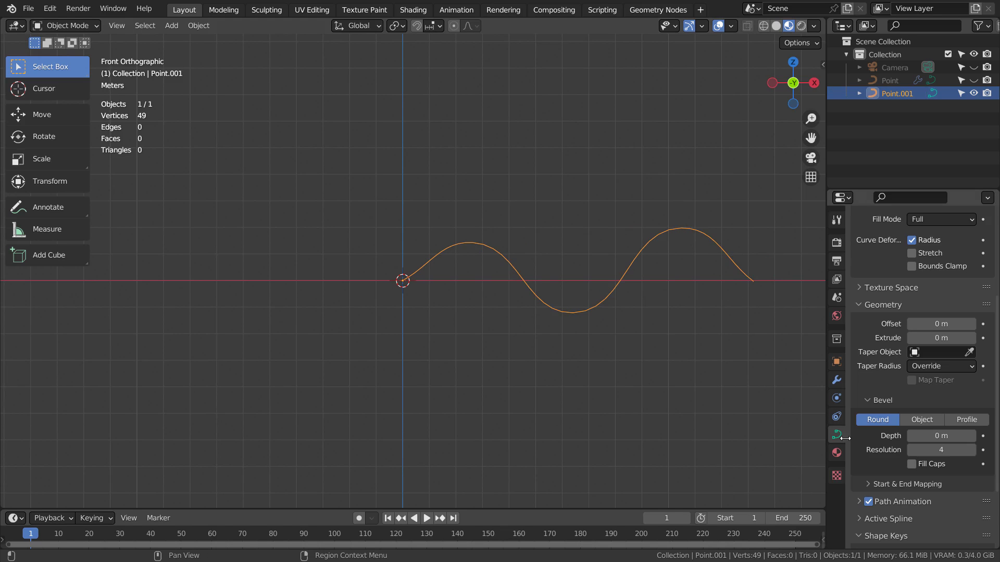
Give the wave a 0.62 m bevel depth and shrink both end points into thin tapered tips
scroll(899, 433, down, 4)
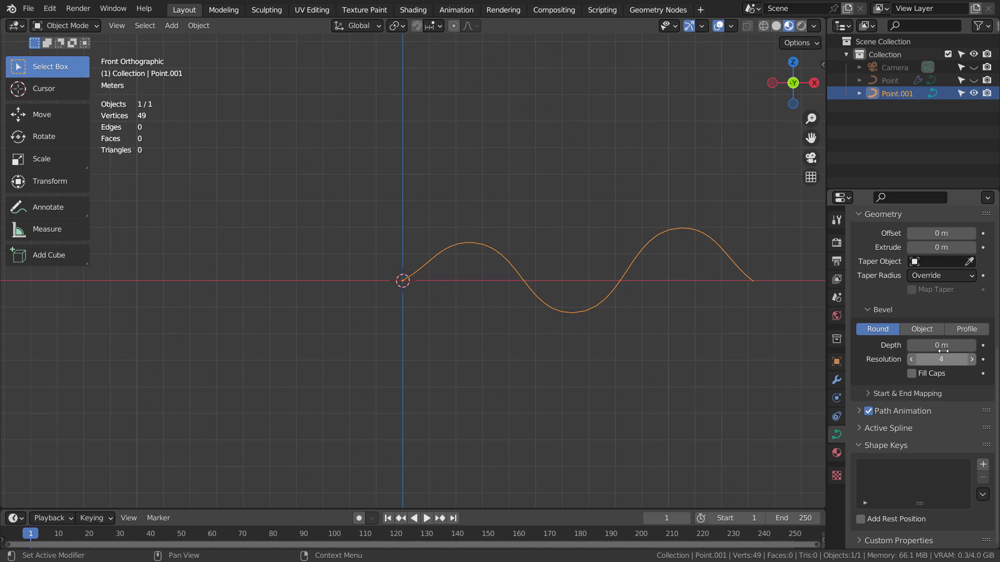
drag(937, 345, 963, 347)
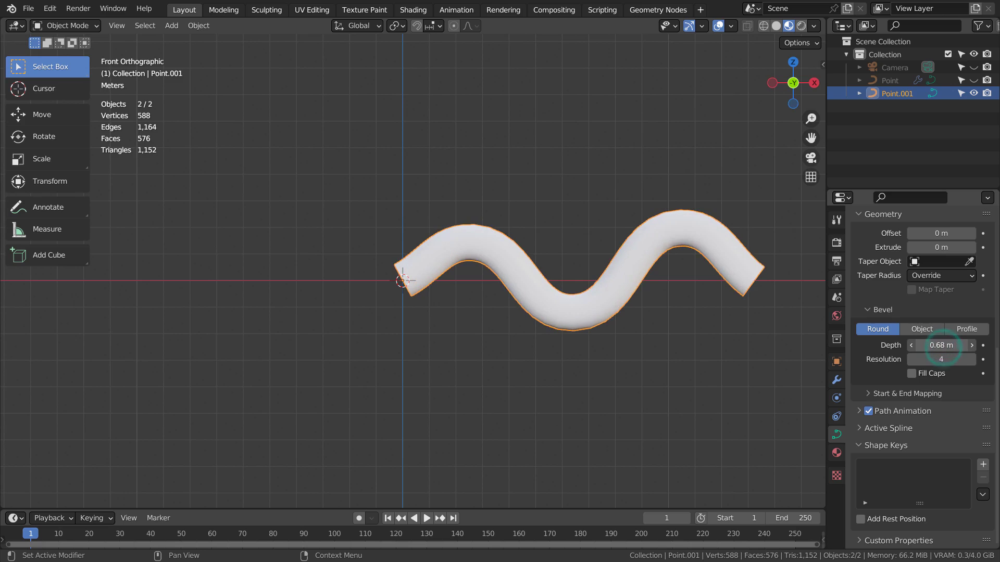
key(Tab)
shift+middle_drag(689, 315, 556, 333)
click(621, 300)
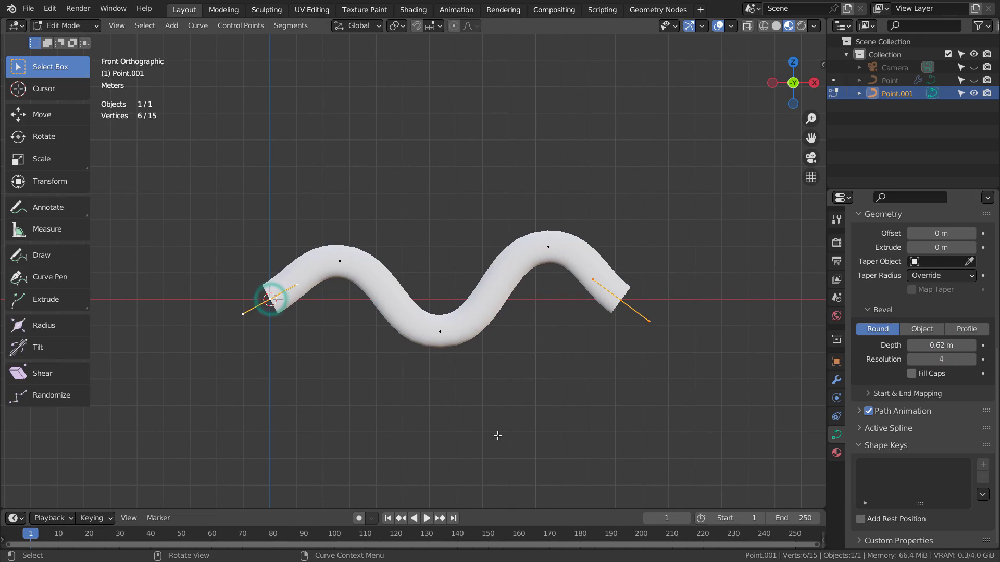
key(alt+s)
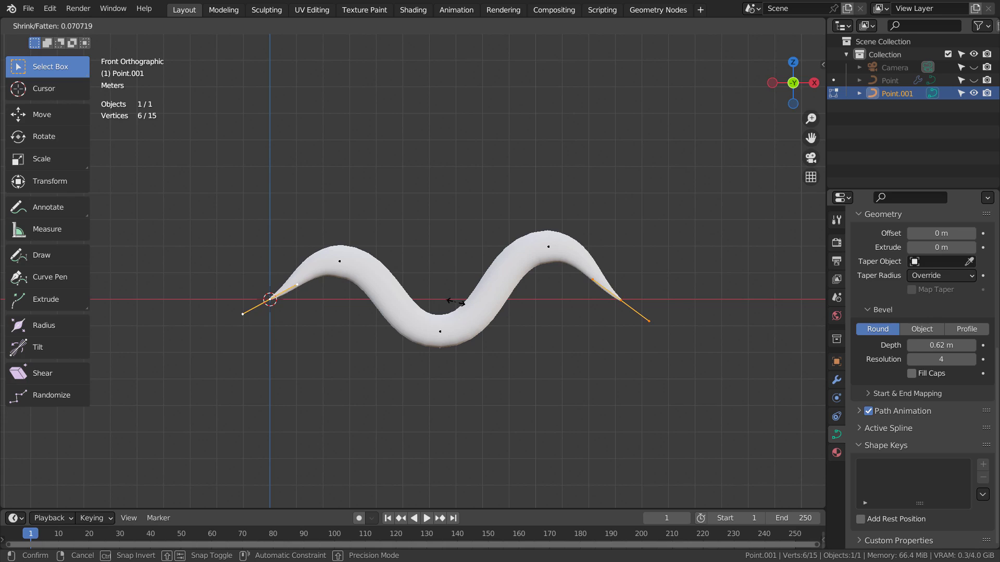
click(450, 300)
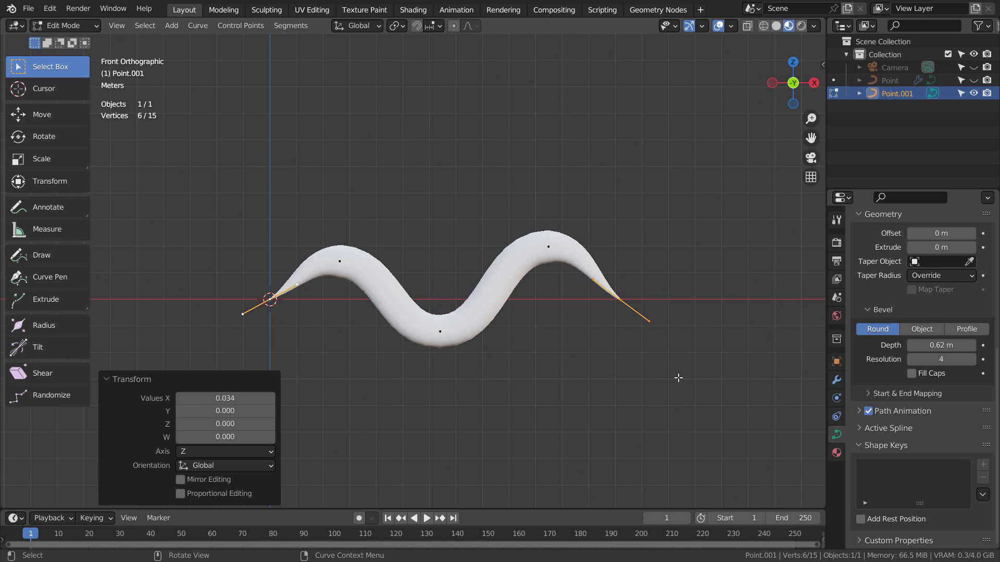
key(Tab)
middle_drag(666, 386, 504, 306)
Delete the practice tube Point.001 and unhide the rainbow Point curve
key(x)
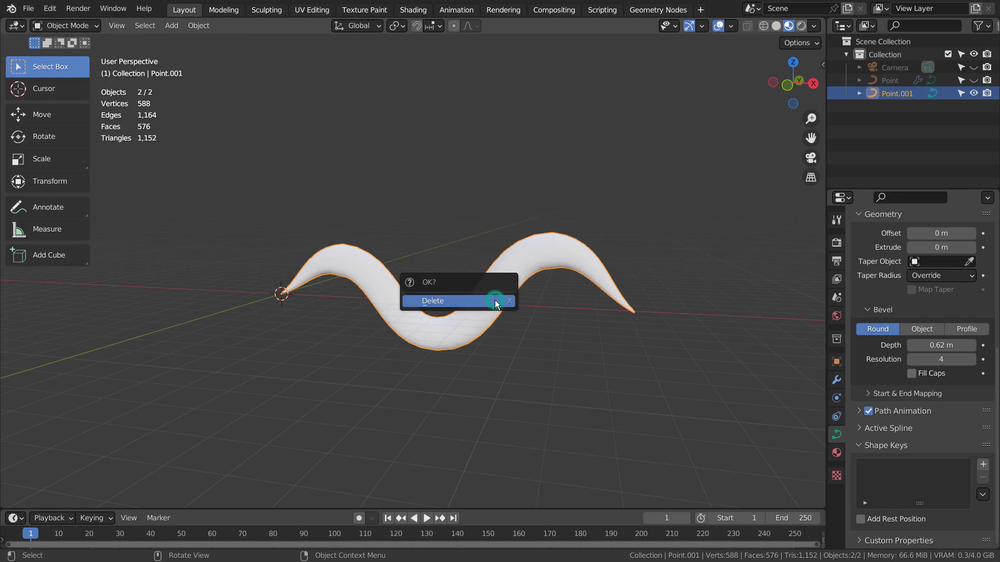
click(495, 300)
click(974, 81)
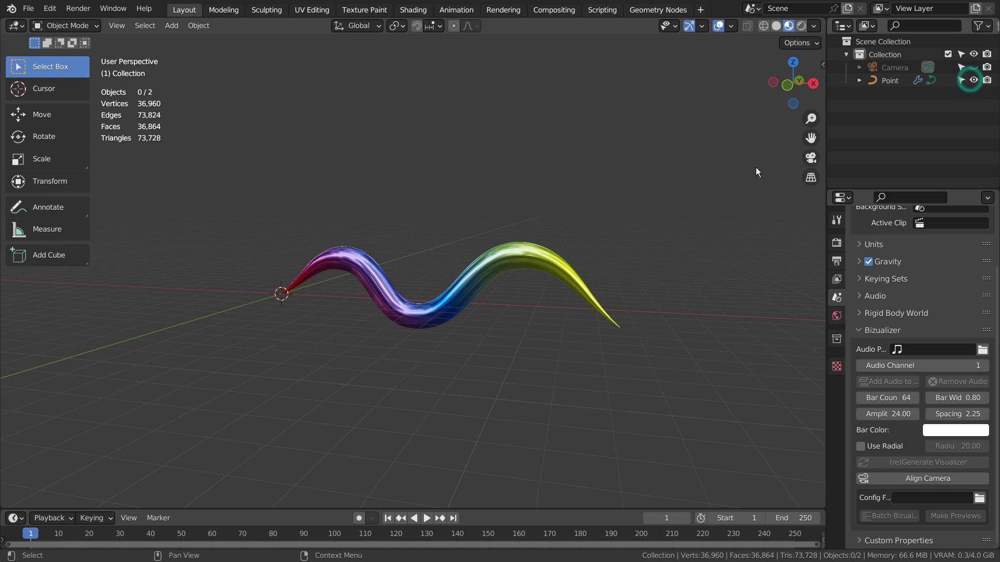
middle_drag(568, 328, 401, 346)
Inspect the tube in Rendered shading, then view it Front Orthographic in Material Preview
click(801, 26)
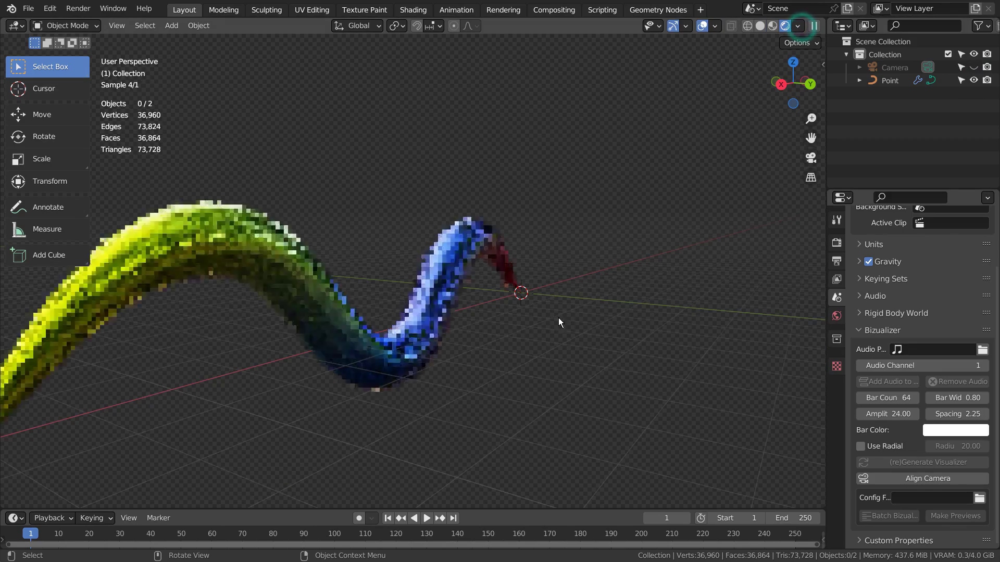
middle_drag(307, 407, 640, 388)
click(773, 26)
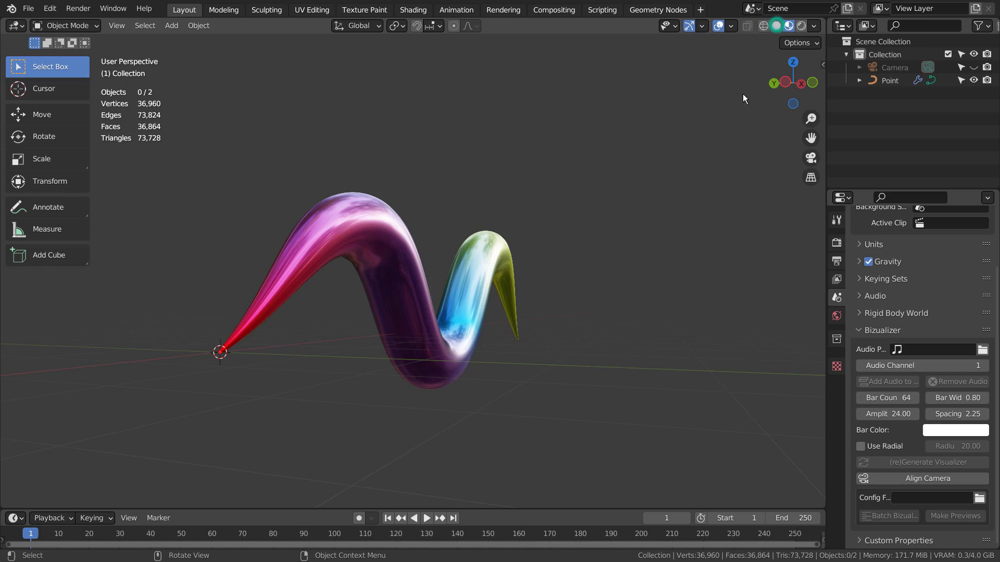
mouse_move(656, 250)
middle_down()
mouse_move(615, 339)
mouse_move(540, 329)
middle_up()
key(a)
key(KP_1)
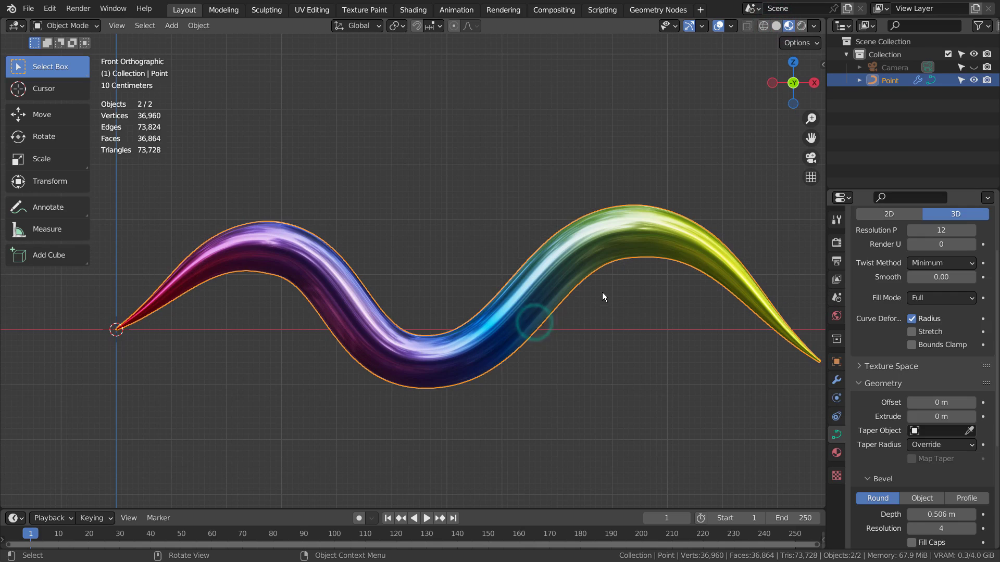
In the Shading workspace, preview the tube and maximize the node editor to show Material.001's whole tree
click(413, 9)
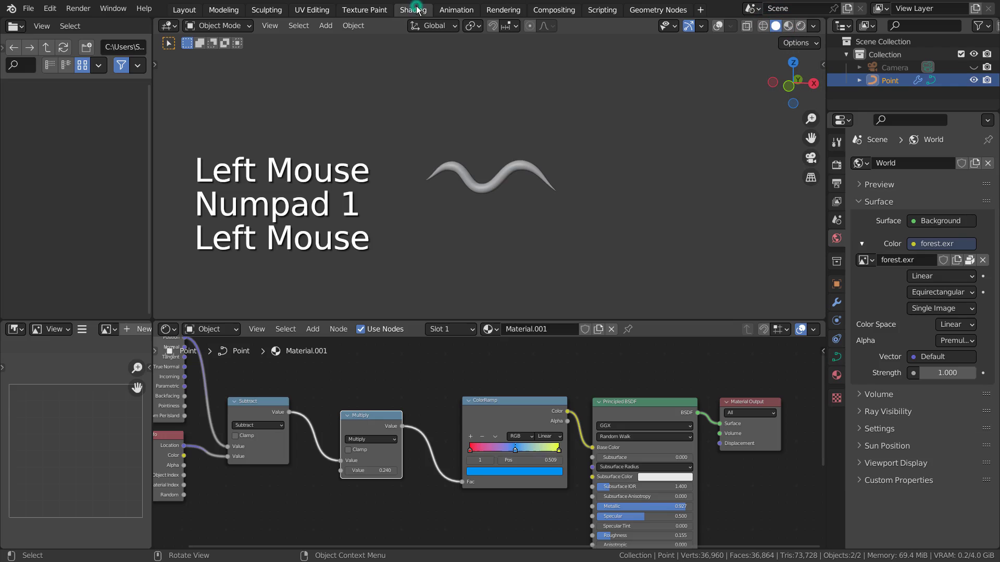
key(KP_1)
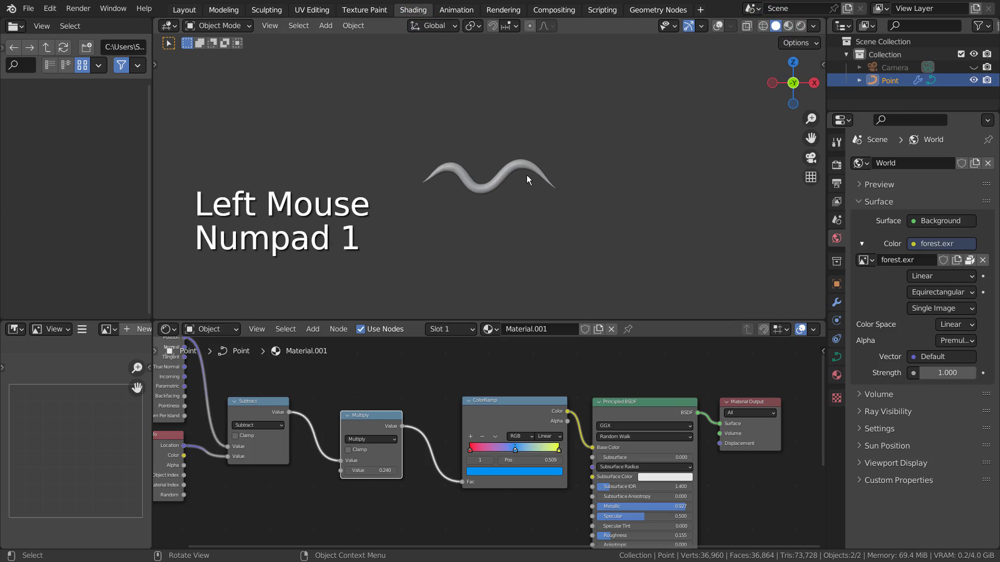
scroll(526, 177, up, 4)
click(788, 27)
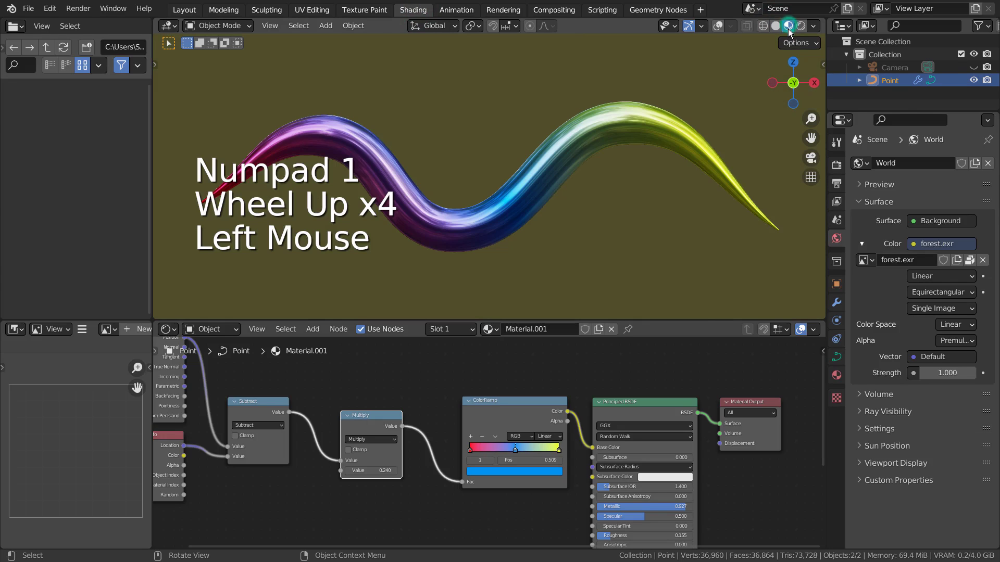
click(430, 368)
key(ctrl+space)
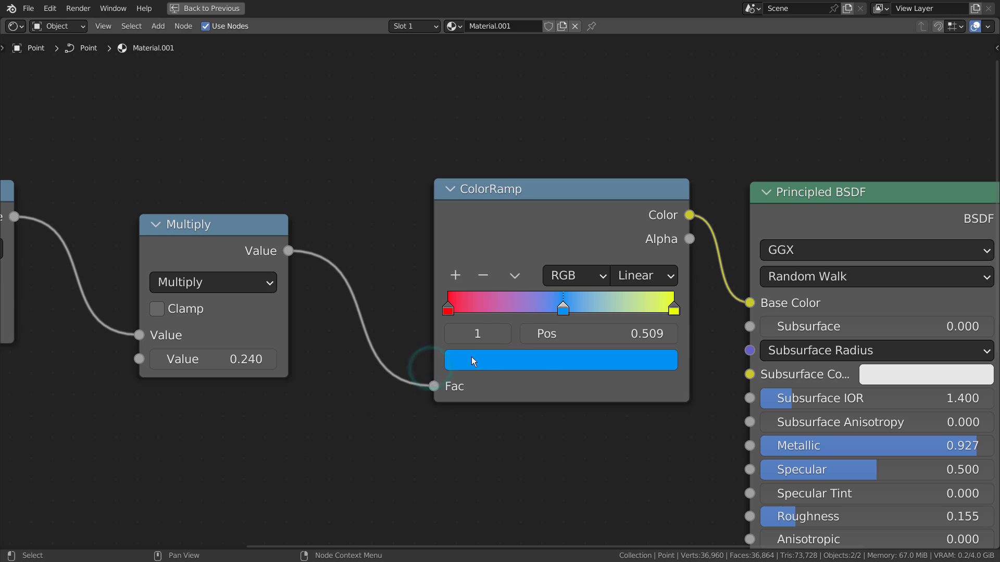
key(Home)
middle_drag(541, 439, 597, 350)
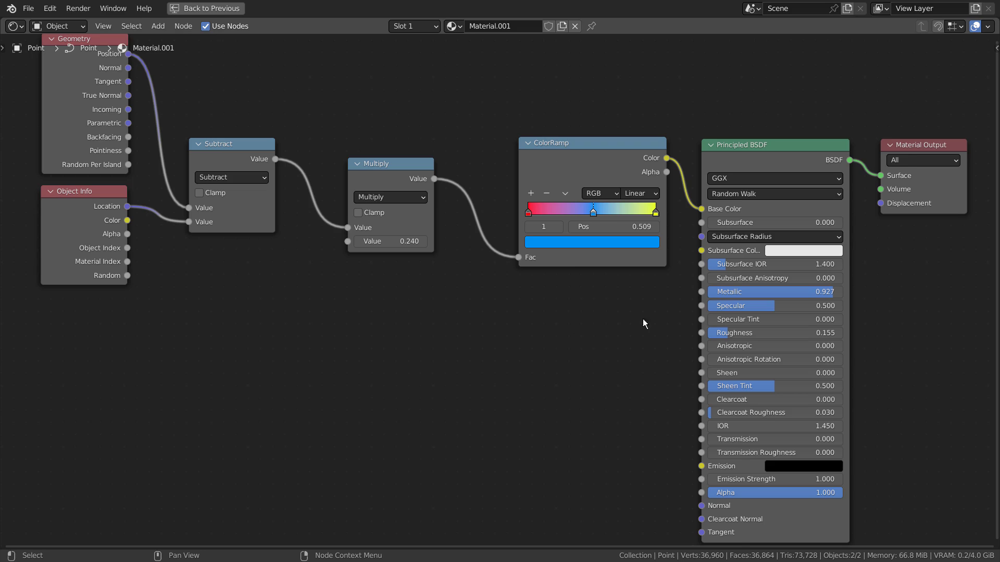
Restore the shading layout and set Principled BSDF Metallic to 0.971 and Roughness to 0.245
key(ctrl+space)
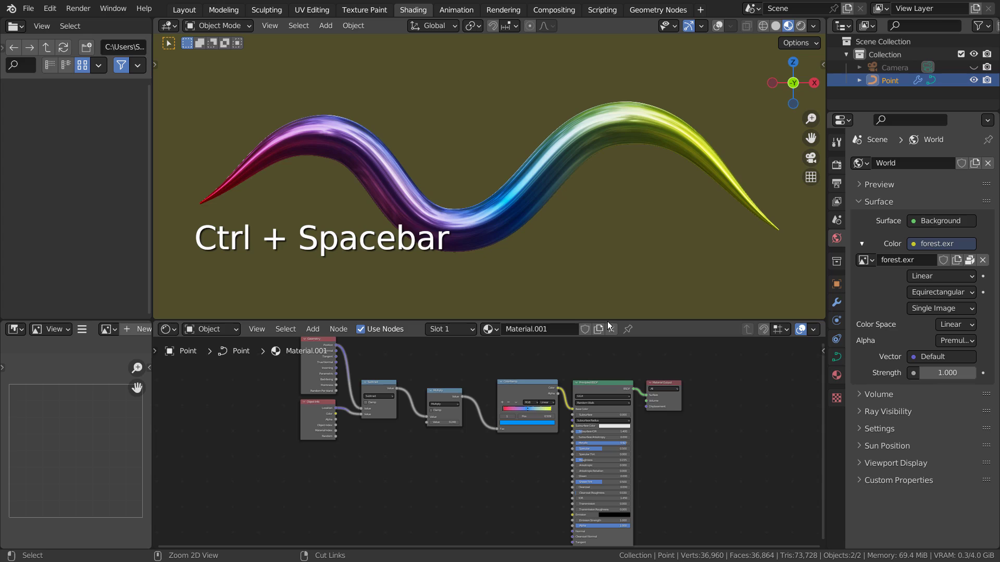
mouse_move(543, 198)
middle_down()
mouse_move(493, 214)
mouse_move(213, 217)
mouse_move(449, 186)
mouse_move(557, 197)
middle_up()
scroll(680, 451, up, 4)
scroll(702, 442, up, 1)
shift+middle_drag(702, 441, 403, 442)
drag(586, 442, 620, 441)
mouse_move(468, 501)
mouse_down()
mouse_move(620, 500)
mouse_move(441, 500)
mouse_move(481, 500)
mouse_up()
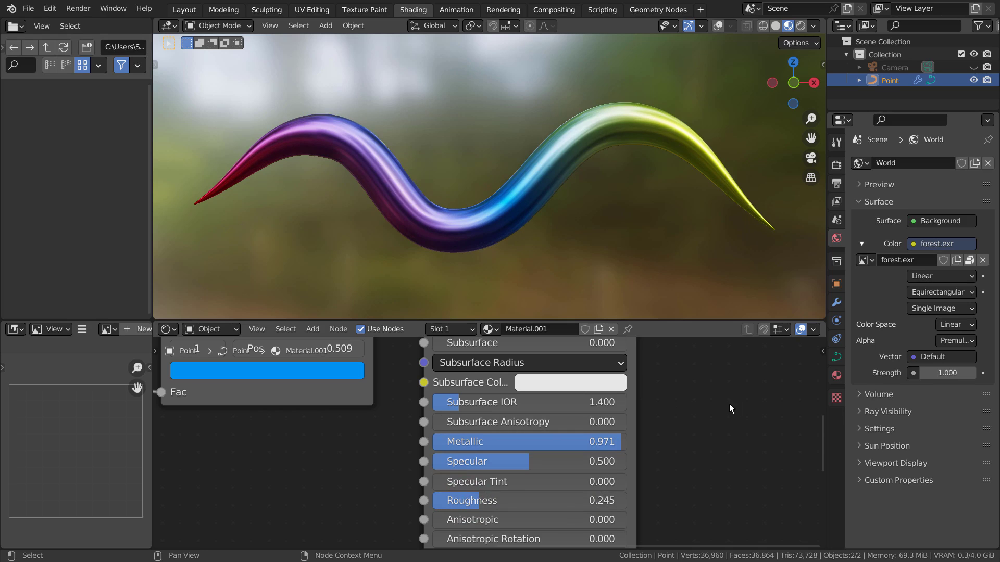
Try moving the ColorRamp's middle blue stop, then undo the change
shift+middle_drag(706, 471, 572, 455)
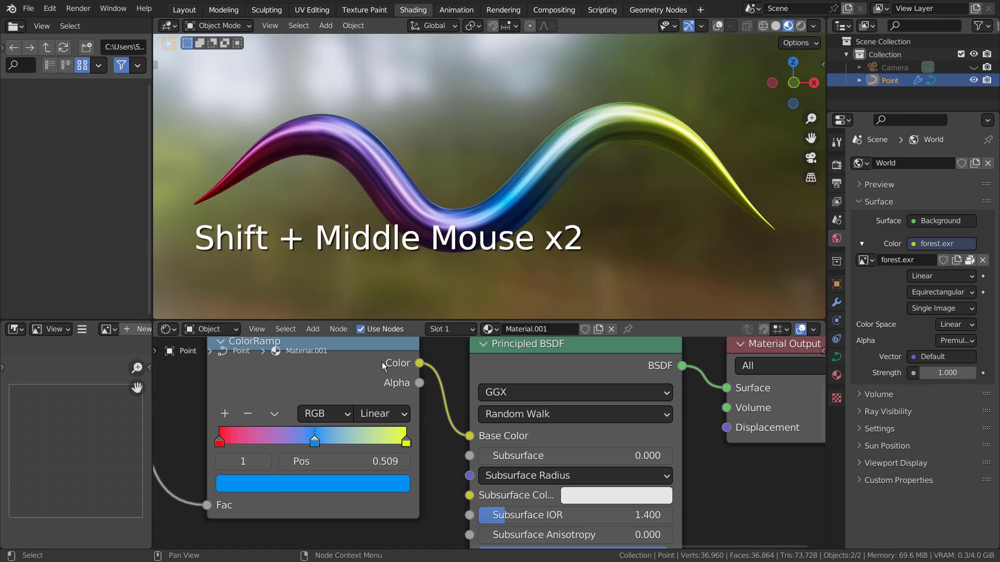
shift+middle_drag(342, 392, 553, 431)
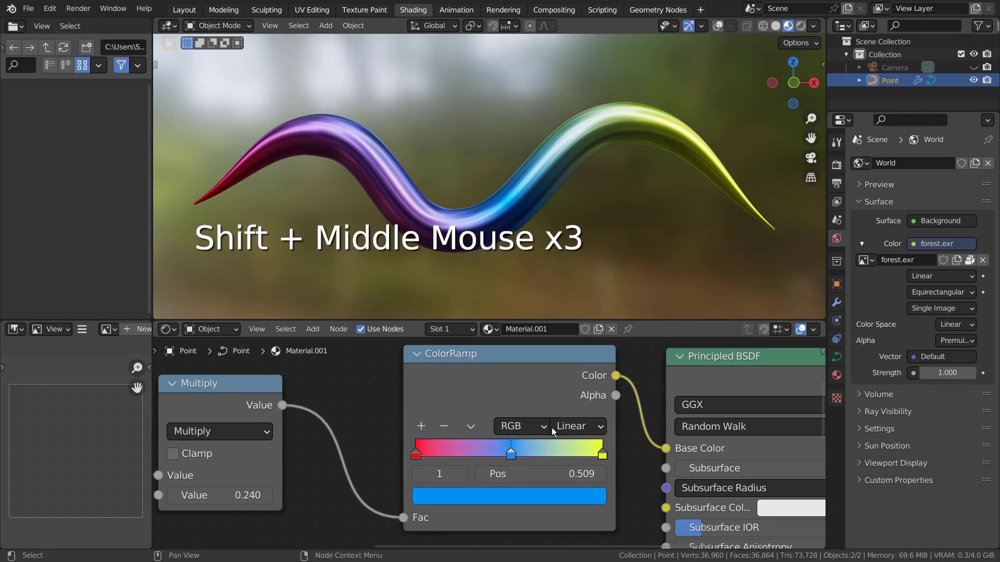
mouse_move(511, 453)
mouse_down()
mouse_move(474, 454)
mouse_move(571, 460)
mouse_move(448, 461)
mouse_move(574, 463)
mouse_move(508, 465)
mouse_up()
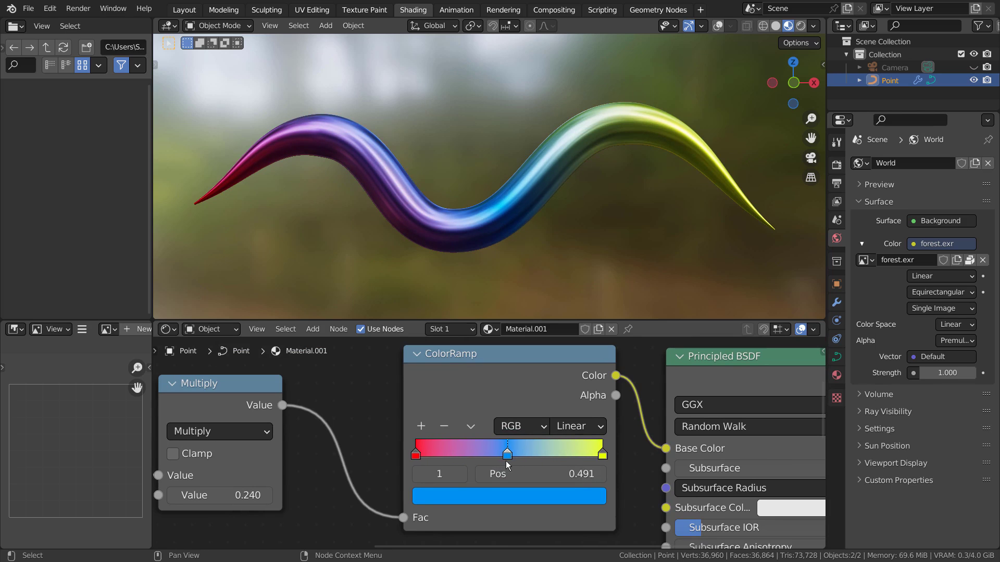
key(ctrl+z)
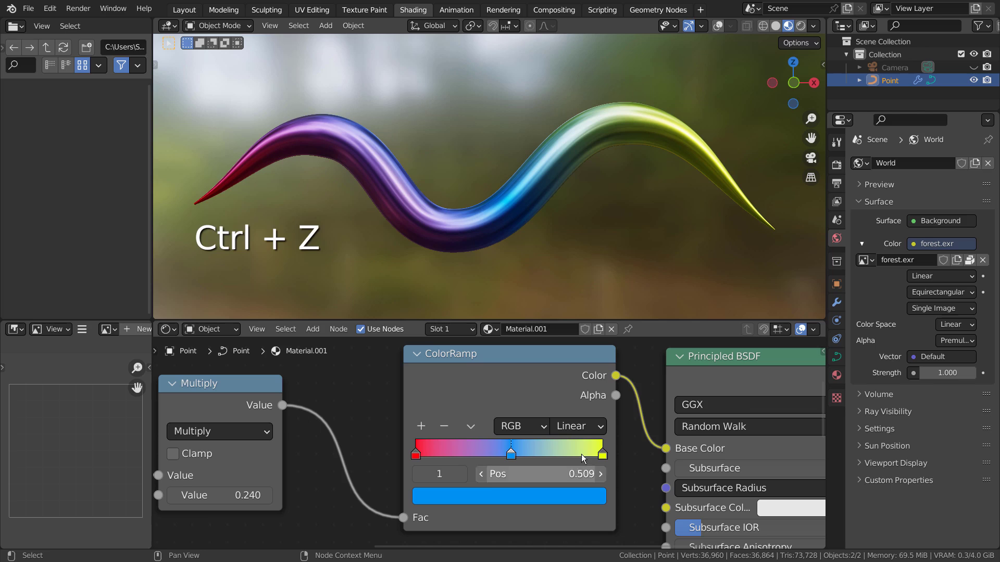
shift+middle_drag(345, 408, 696, 397)
shift+middle_drag(341, 342, 363, 338)
key(shift+a)
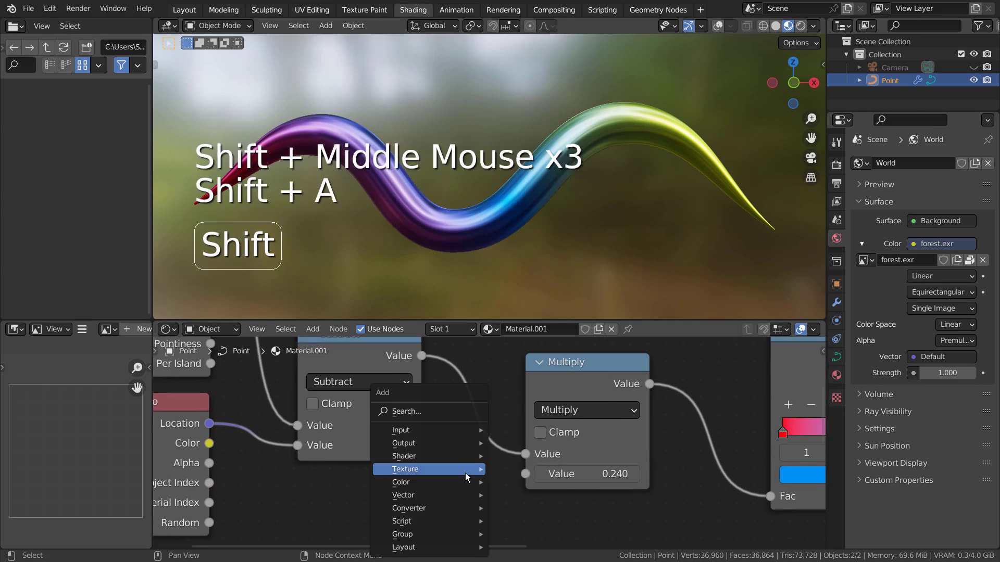
click(447, 411)
text(math)
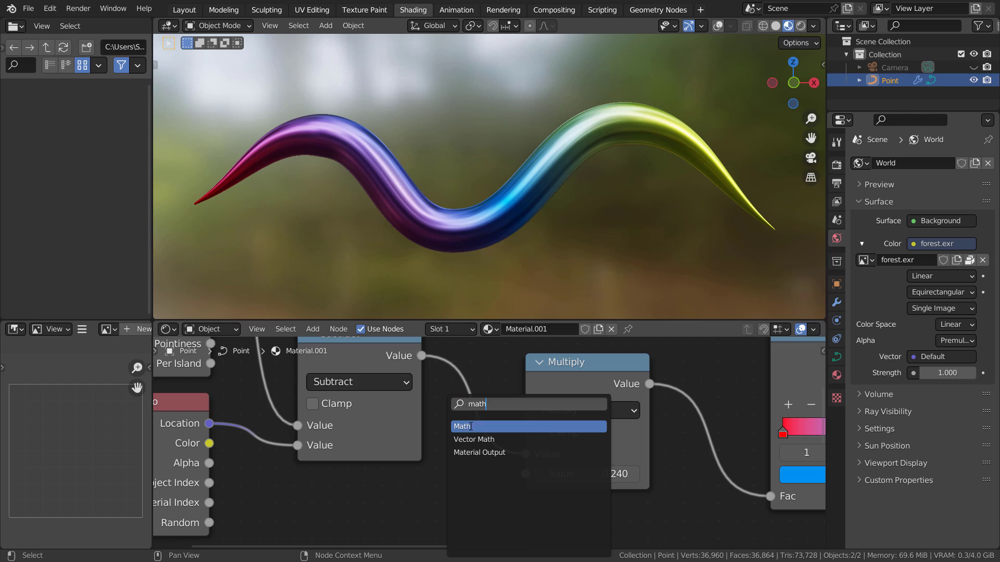
click(730, 368)
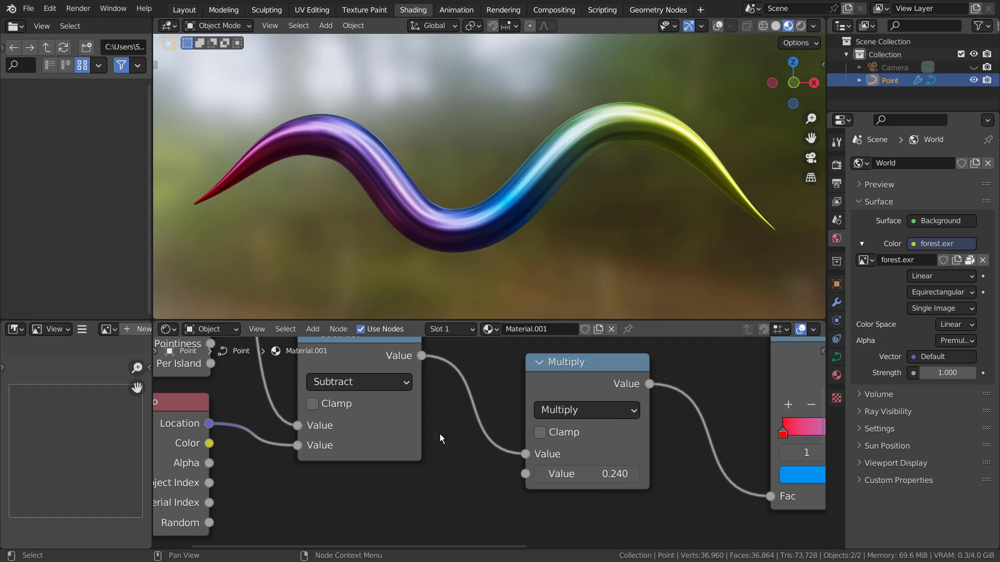
shift+middle_drag(440, 433, 516, 414)
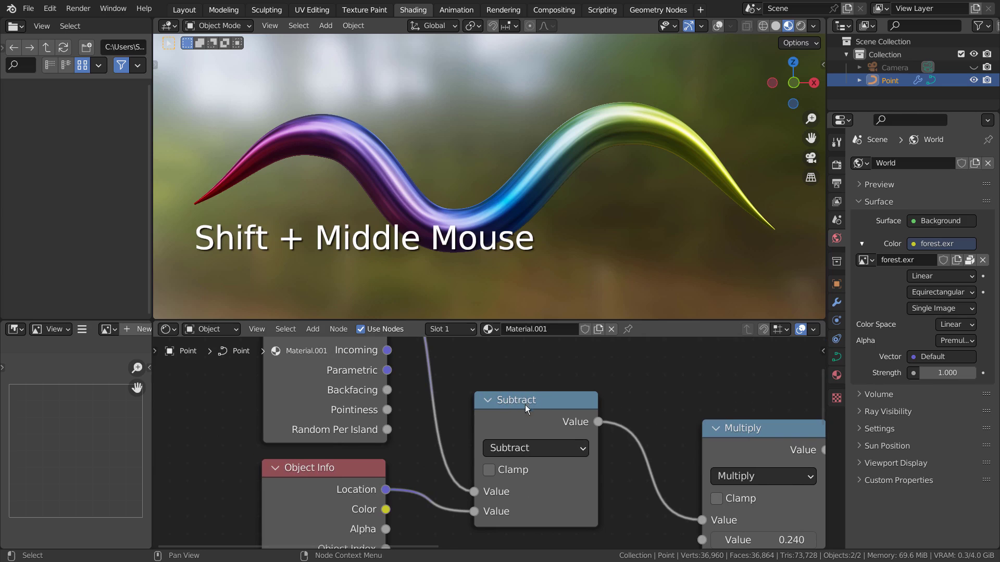
shift+middle_drag(639, 426, 382, 377)
click(264, 374)
key(m)
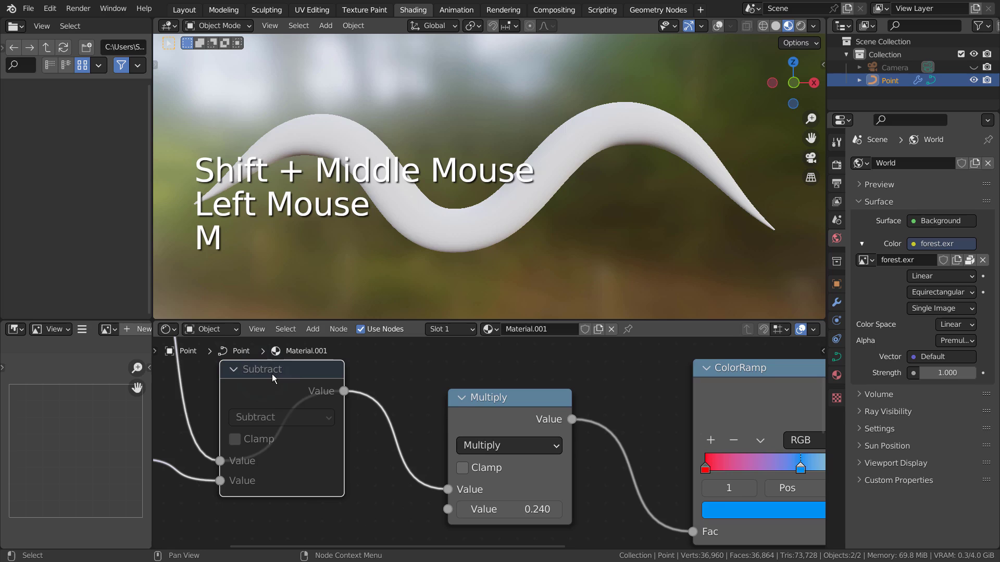
key(m)
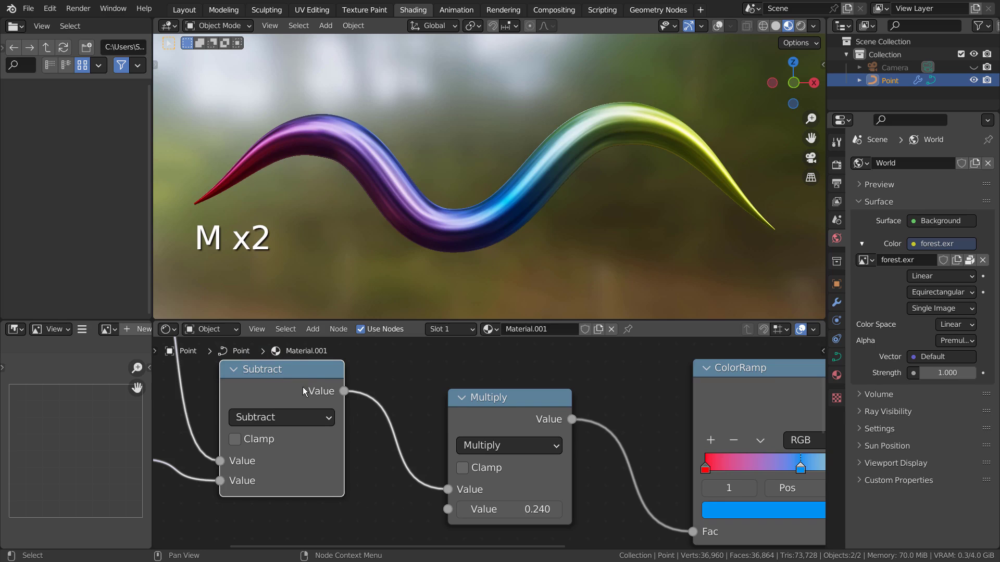
key(m)
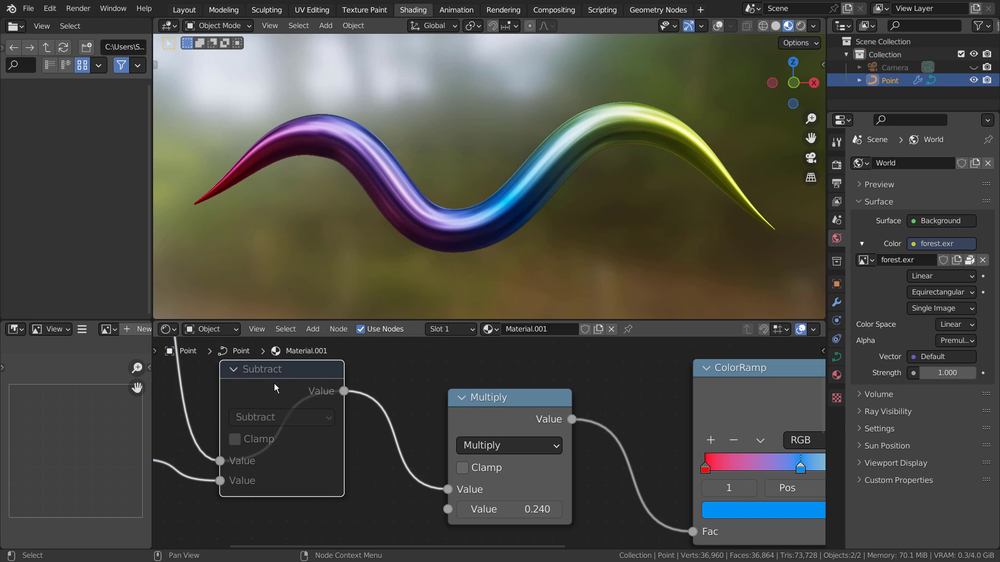
key(m)
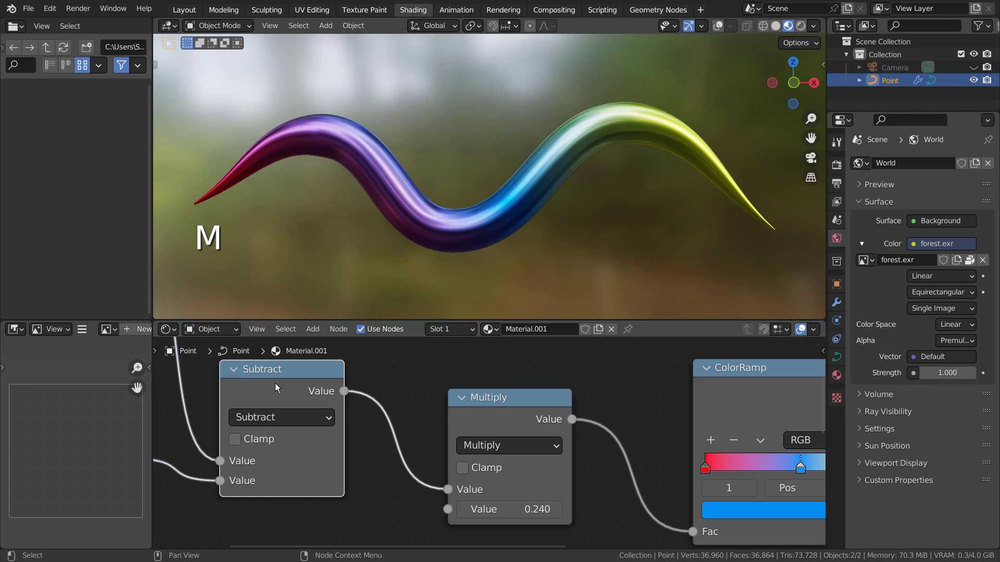
click(323, 412)
click(283, 240)
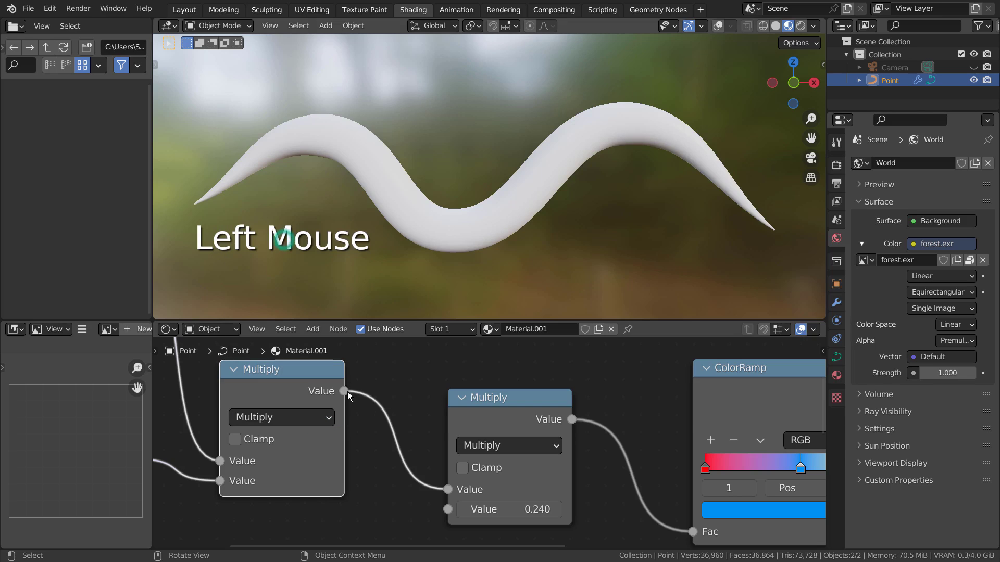
click(295, 389)
key(ctrl+z)
key(ctrl+z)
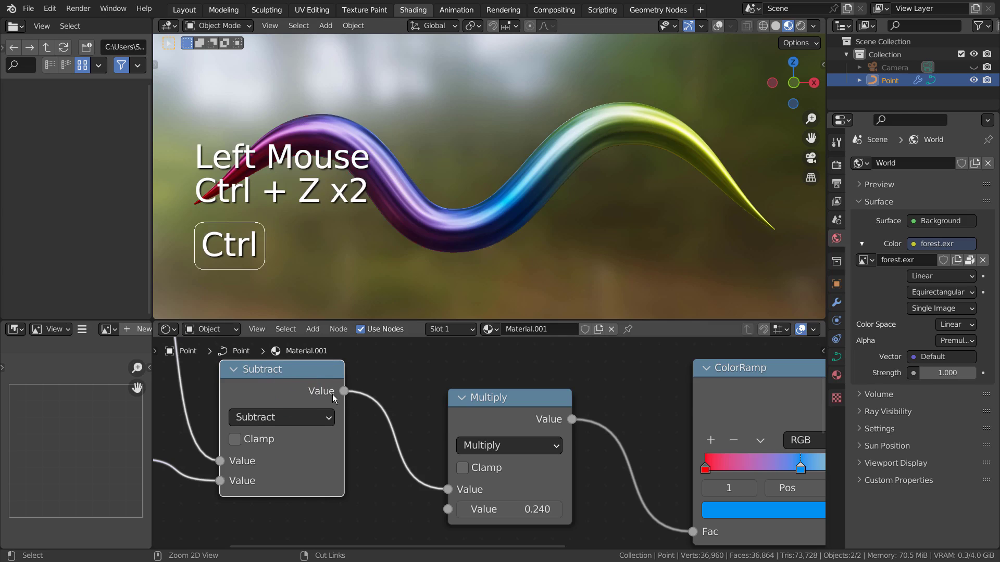
Change the math node to Add and mute then unmute it to compare
click(327, 417)
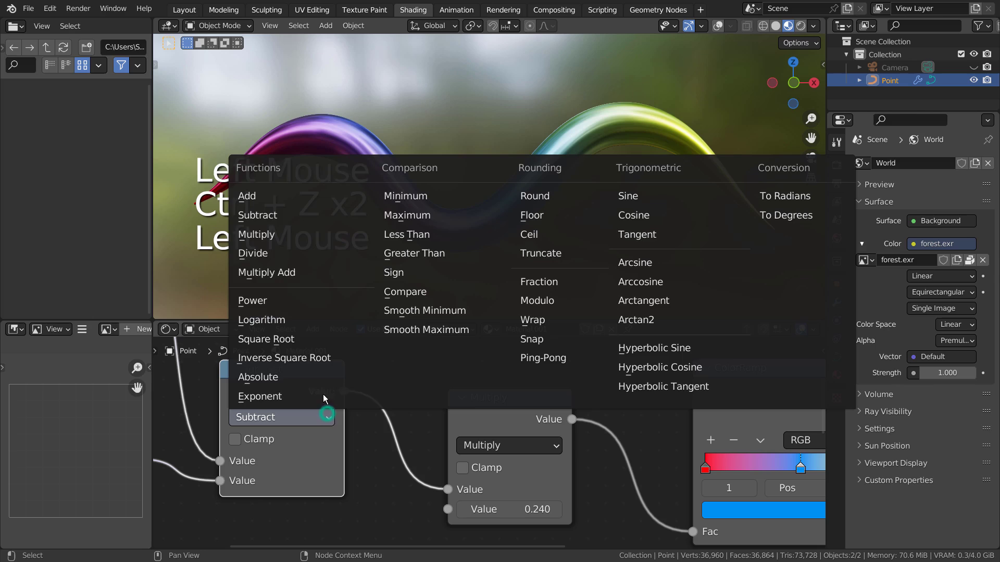
click(294, 197)
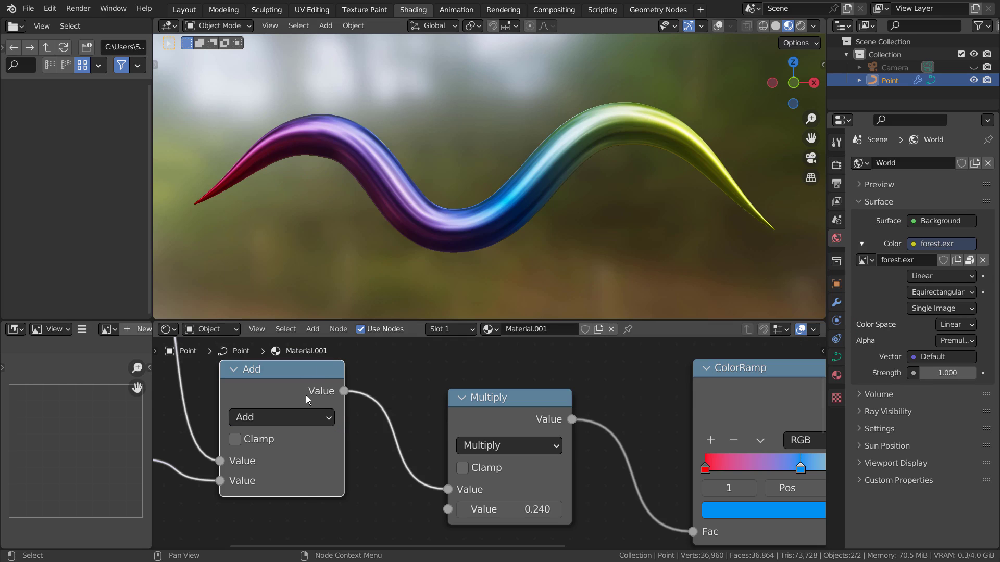
click(277, 391)
key(m)
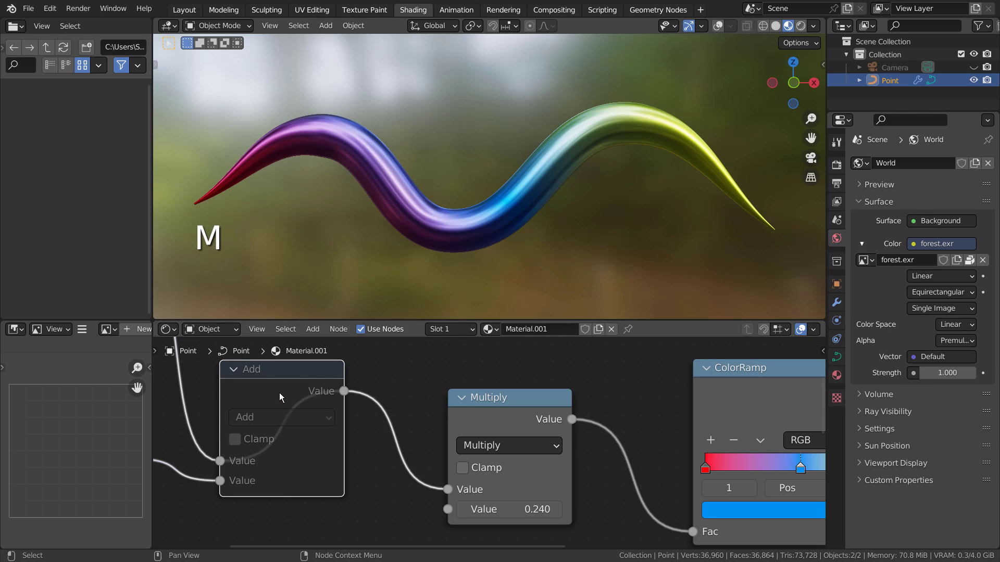
key(m)
Reroute the Add node's input links into the Multiply node's Value sockets
click(286, 388)
drag(220, 461, 448, 509)
drag(221, 481, 442, 483)
drag(220, 483, 449, 490)
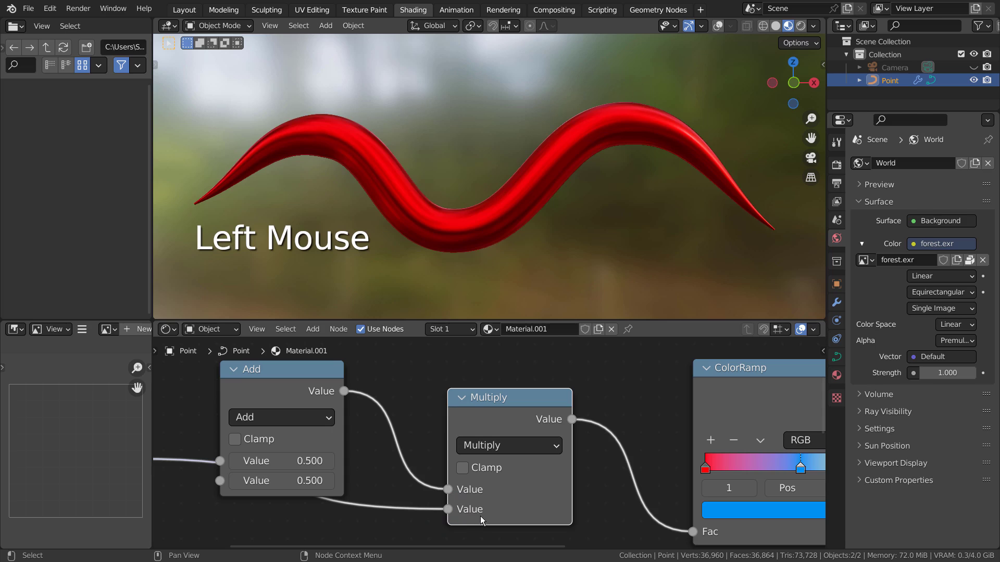
scroll(454, 500, down, 2)
scroll(453, 498, down, 3)
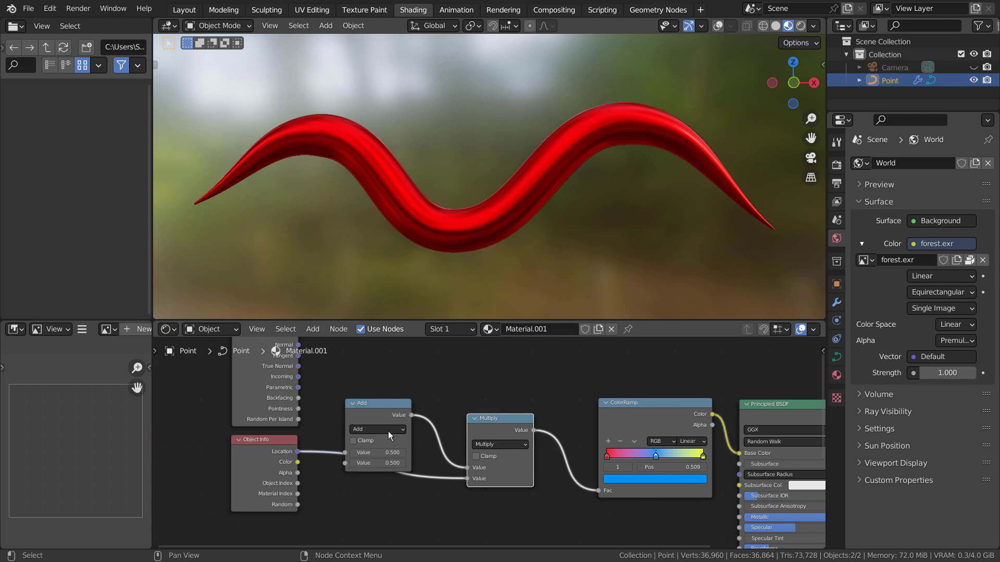
Undo the rewiring, set the math node back to Subtract, and bring the Geometry node into view
key(ctrl+z)
key(ctrl+z)
key(ctrl+z)
key(ctrl+z)
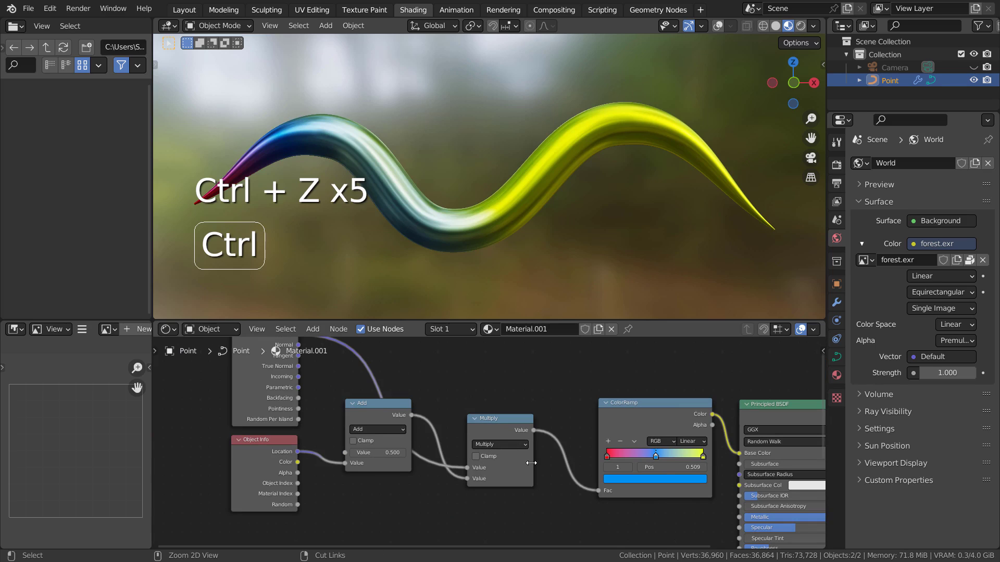
key(ctrl+z)
key(ctrl+z)
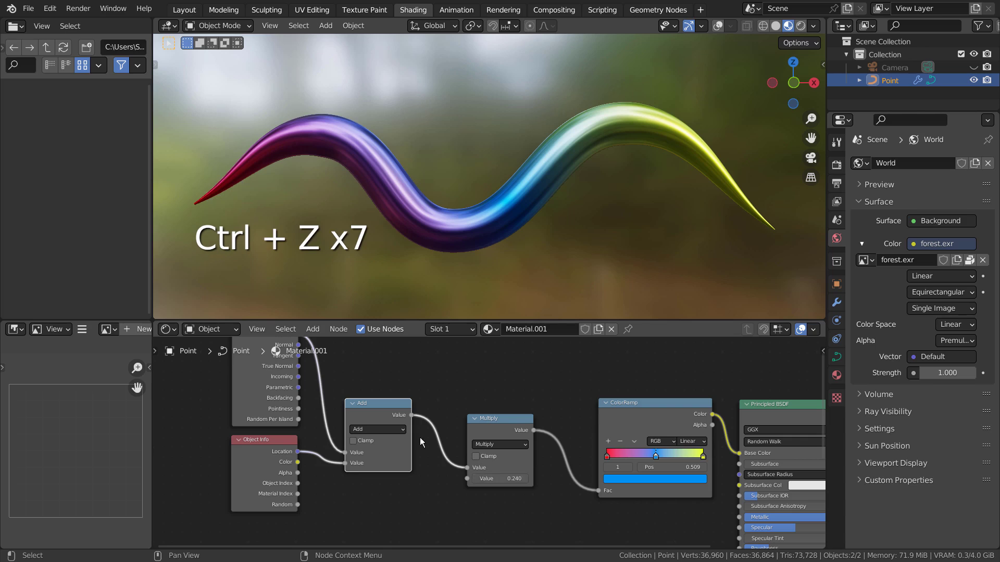
scroll(420, 440, up, 4)
click(320, 420)
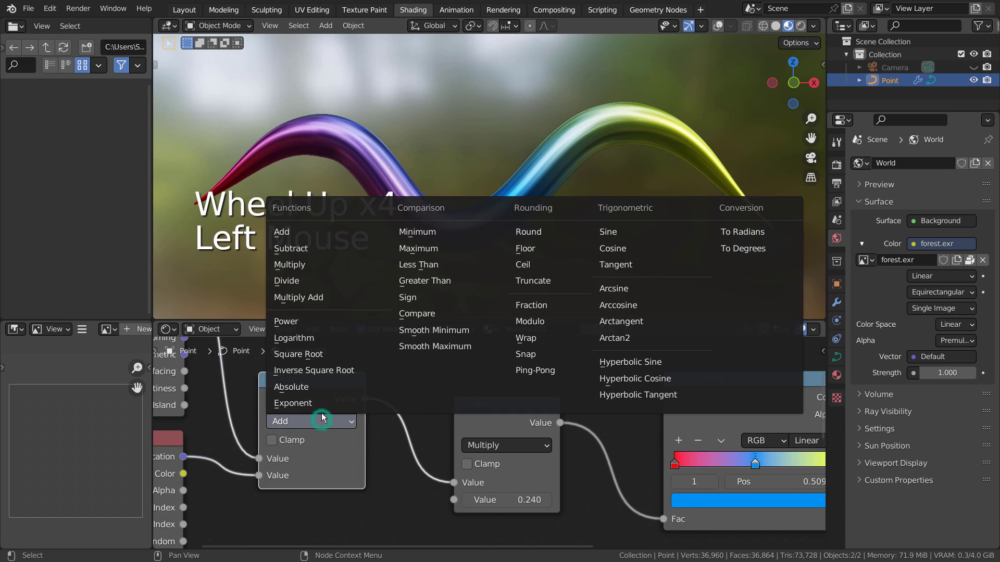
click(315, 249)
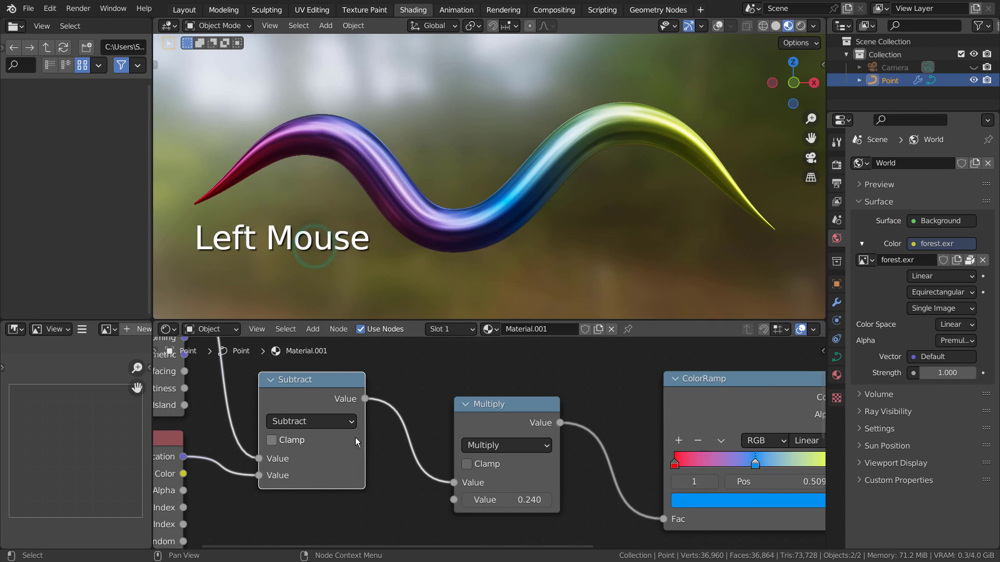
shift+middle_drag(311, 430, 594, 481)
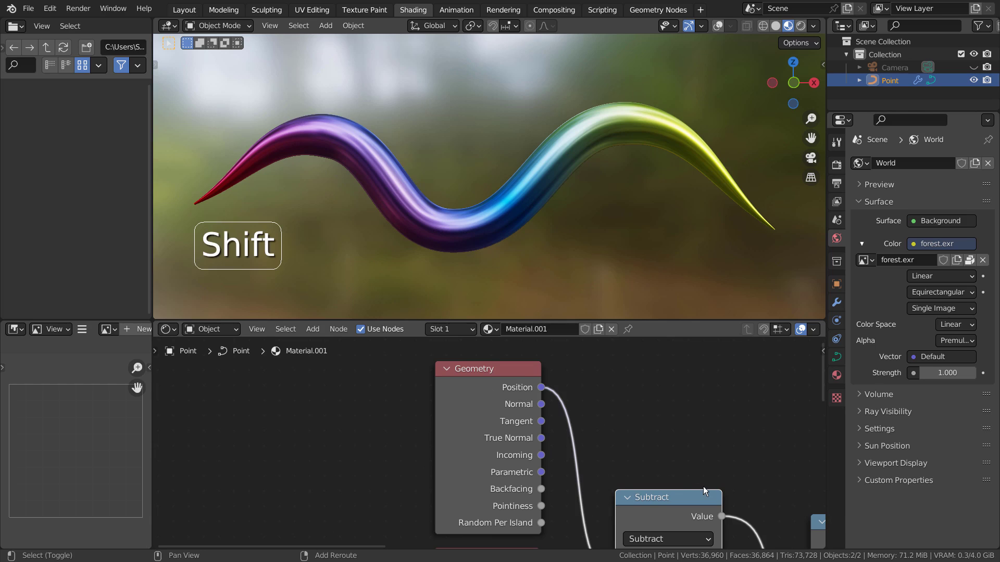
shift+middle_drag(703, 486, 636, 377)
shift+middle_drag(434, 457, 498, 400)
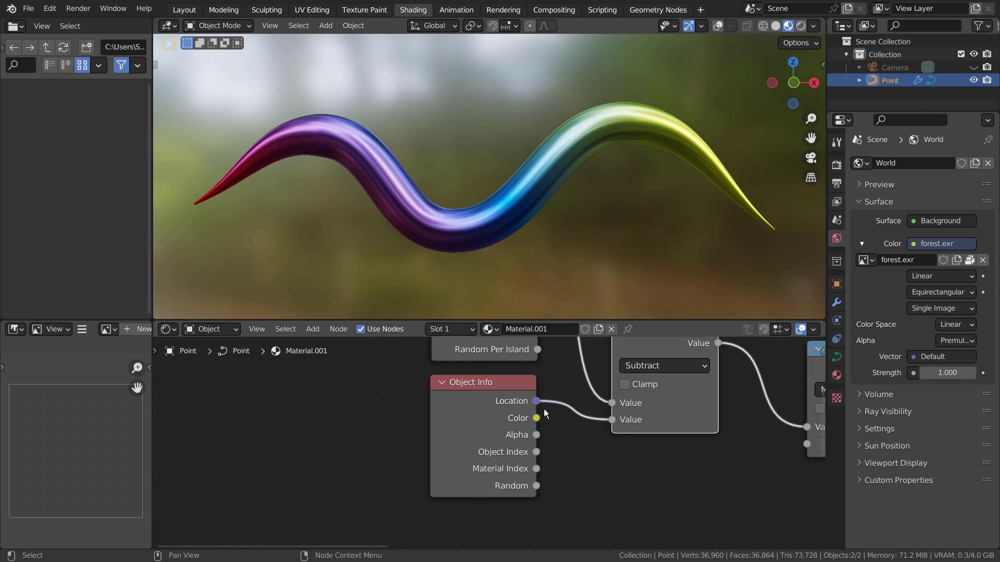
shift+middle_drag(688, 418, 557, 479)
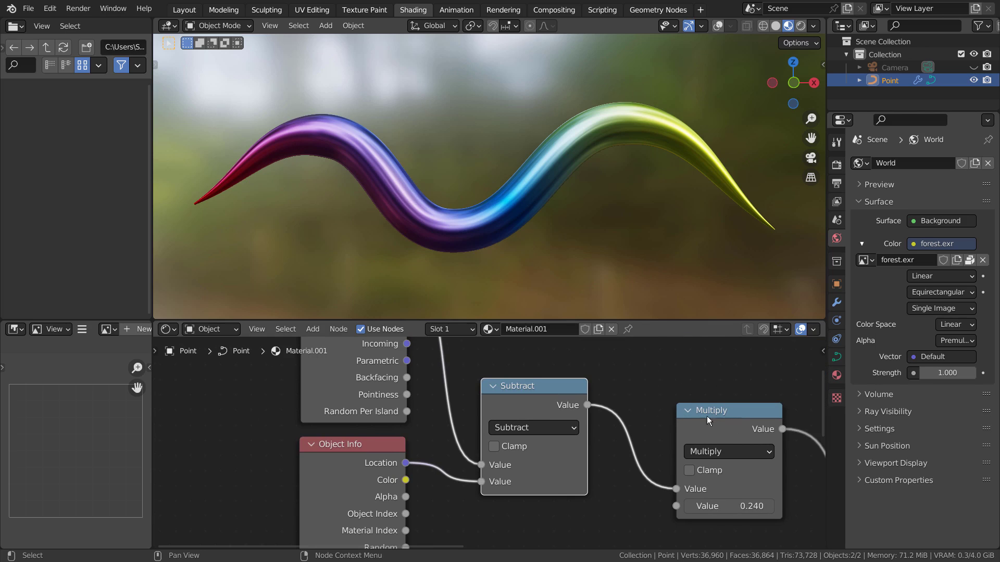
shift+middle_drag(708, 416, 508, 506)
scroll(595, 468, up, 4)
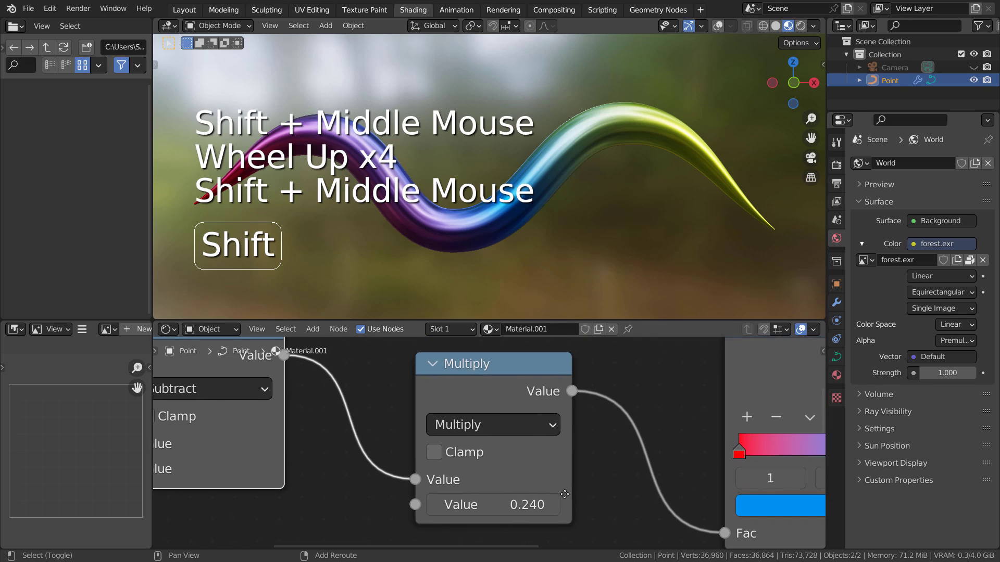
Adjust the Multiply value to 0.290, orbiting to check the rainbow along the tube
shift+click(499, 509)
mouse_move(499, 509)
shift+mouse_down()
mouse_move(677, 509)
mouse_move(290, 509)
mouse_move(667, 509)
mouse_move(484, 509)
mouse_move(501, 509)
shift+mouse_up()
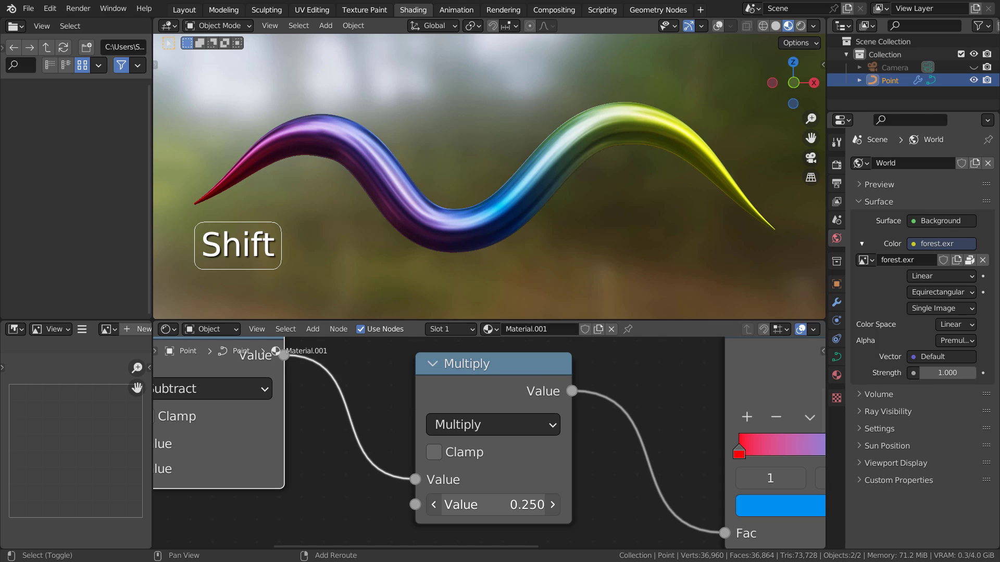
middle_drag(588, 279, 677, 254)
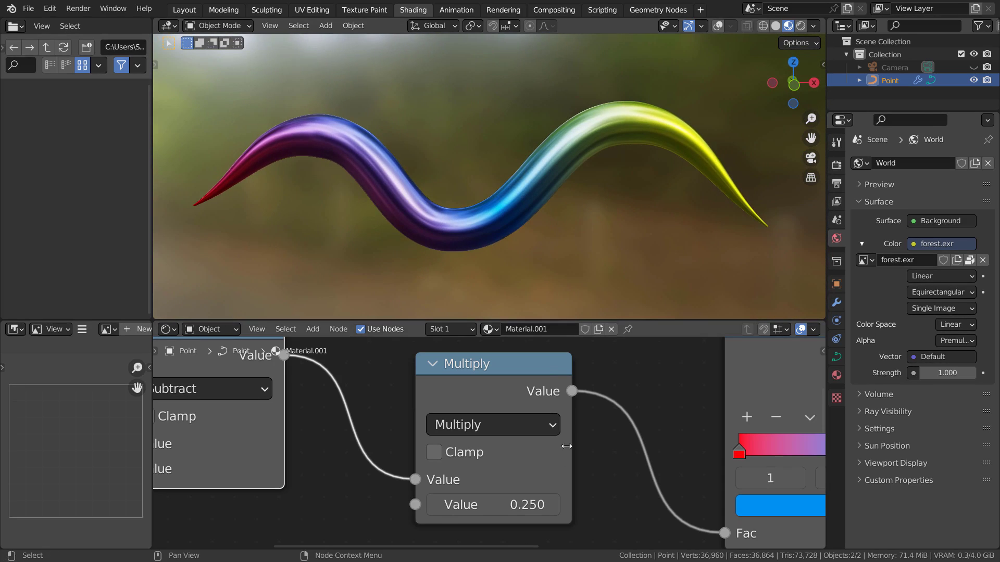
mouse_move(527, 504)
shift+mouse_down()
mouse_move(417, 504)
mouse_move(692, 504)
mouse_move(486, 504)
mouse_move(528, 504)
mouse_move(520, 504)
shift+mouse_up()
middle_drag(667, 236, 565, 333)
Switch the math node to Add and lower its value to -0.760
click(541, 419)
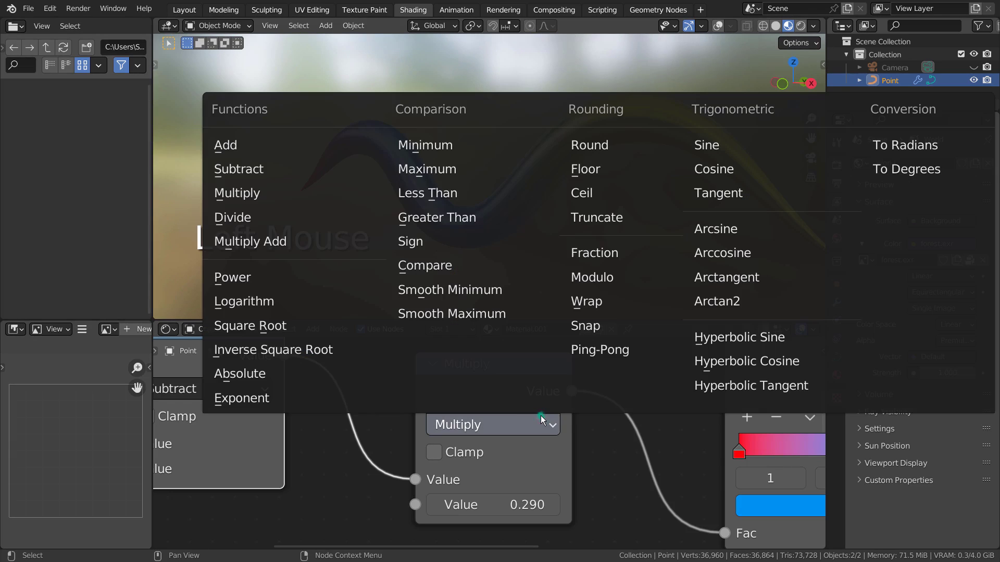
click(238, 147)
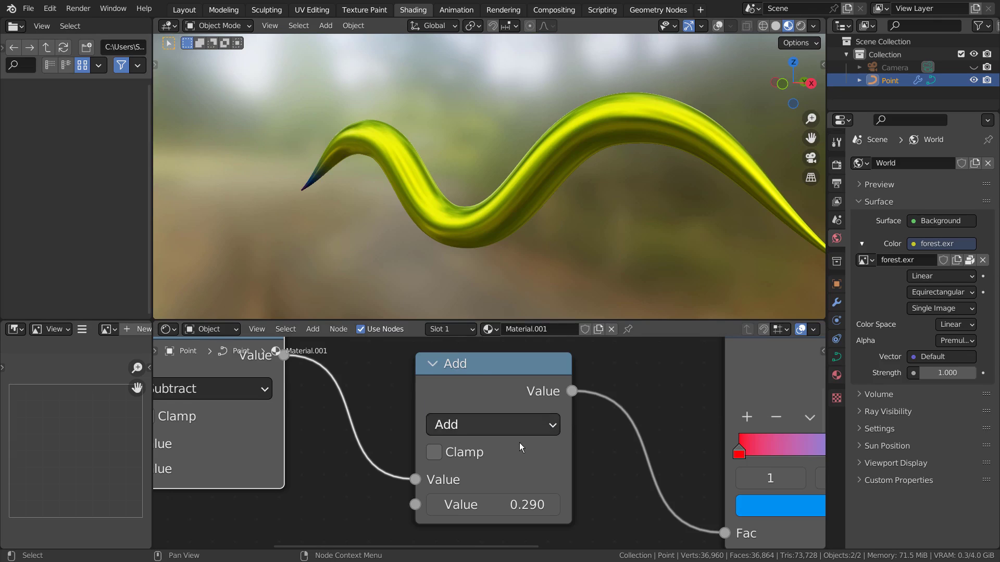
shift+drag(517, 508, 492, 511)
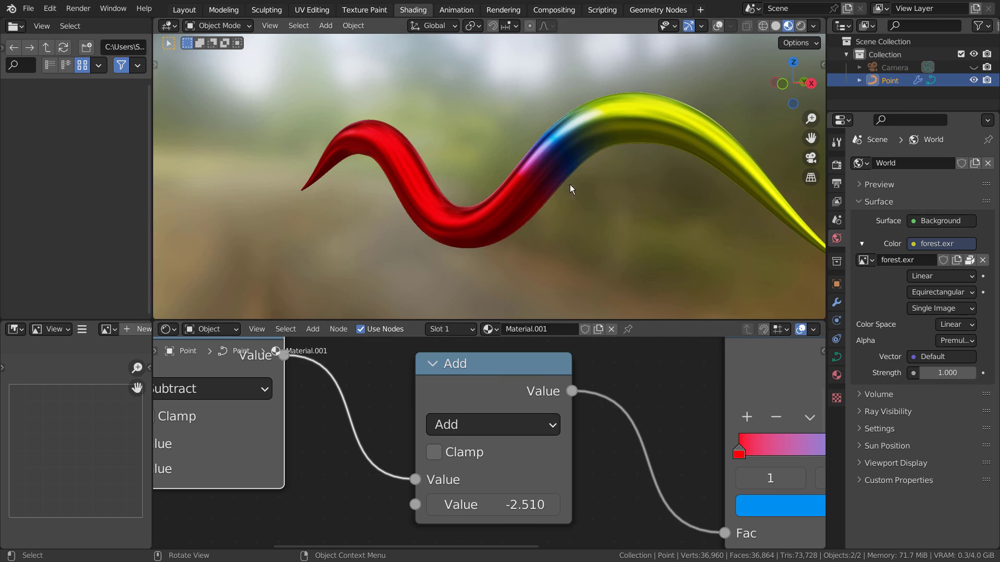
shift+middle_drag(716, 403, 372, 405)
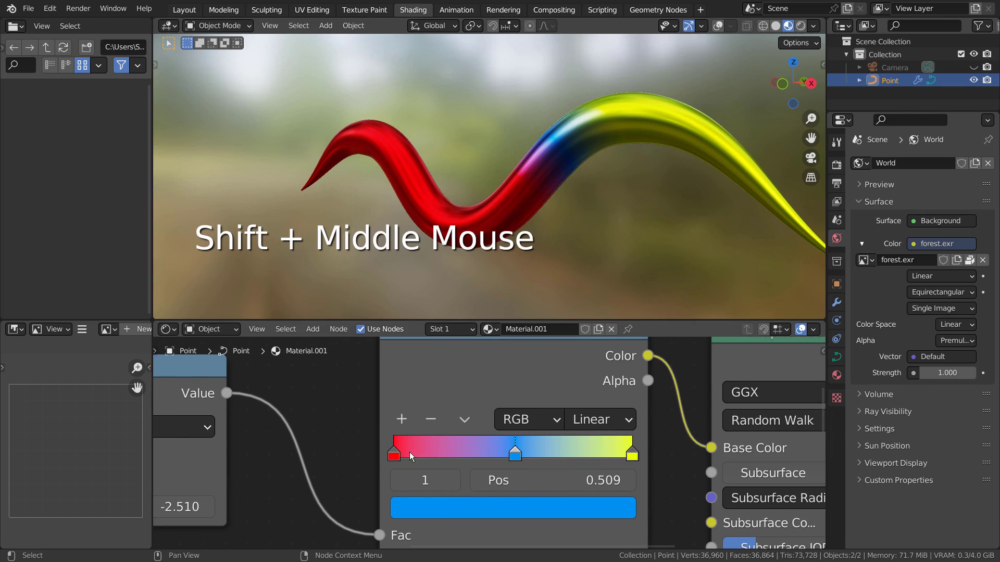
shift+middle_drag(218, 395, 548, 387)
Change the node back to Multiply with a value of 0.270
click(508, 405)
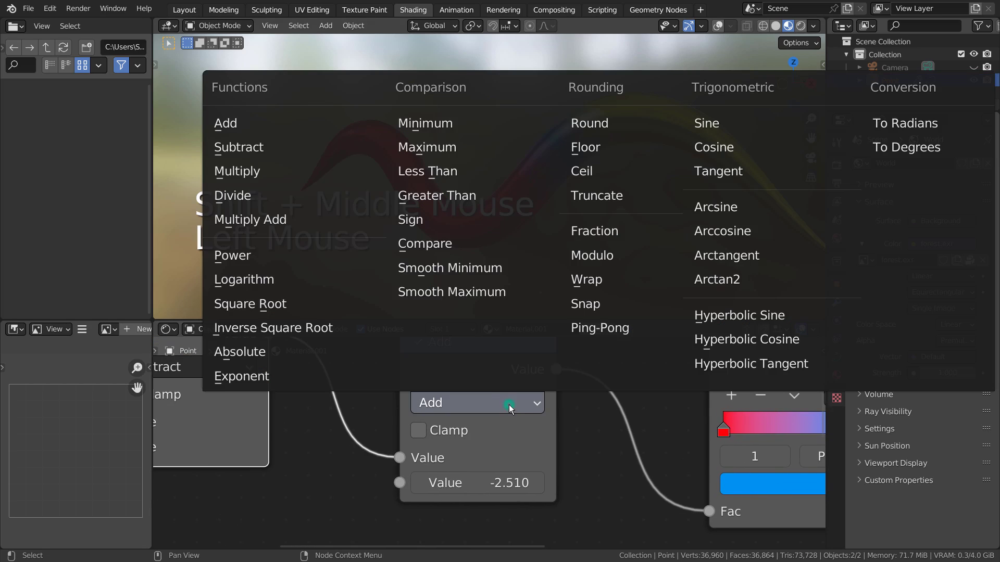
click(231, 173)
mouse_move(508, 483)
shift+mouse_down()
mouse_move(557, 482)
mouse_move(513, 482)
shift+mouse_up()
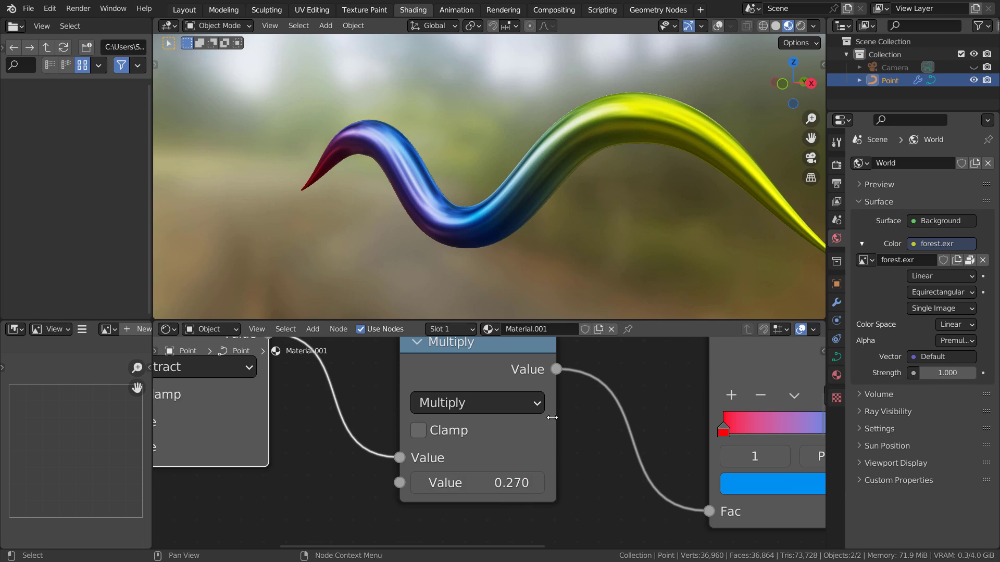
shift+middle_drag(665, 406, 322, 411)
middle_drag(346, 195, 452, 209)
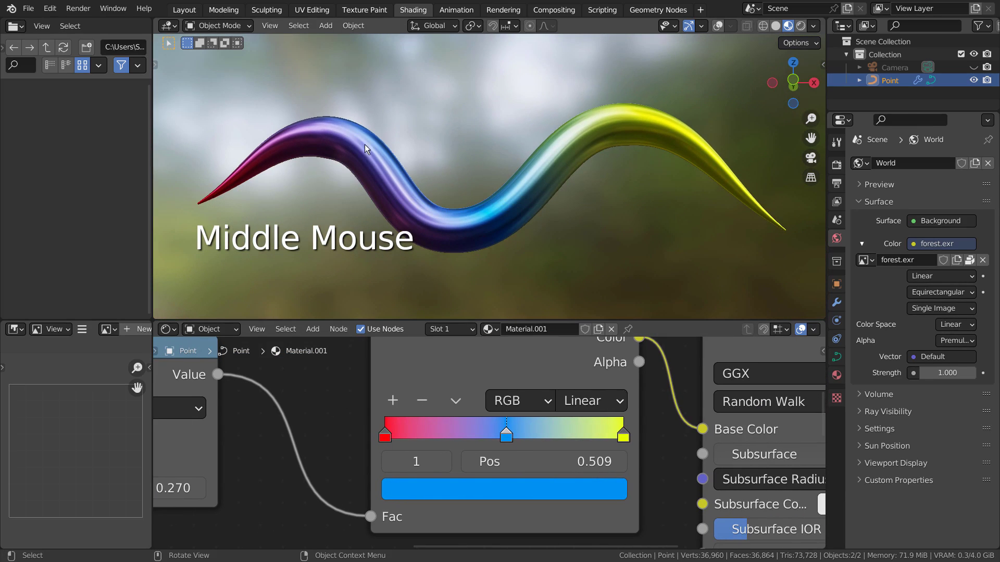